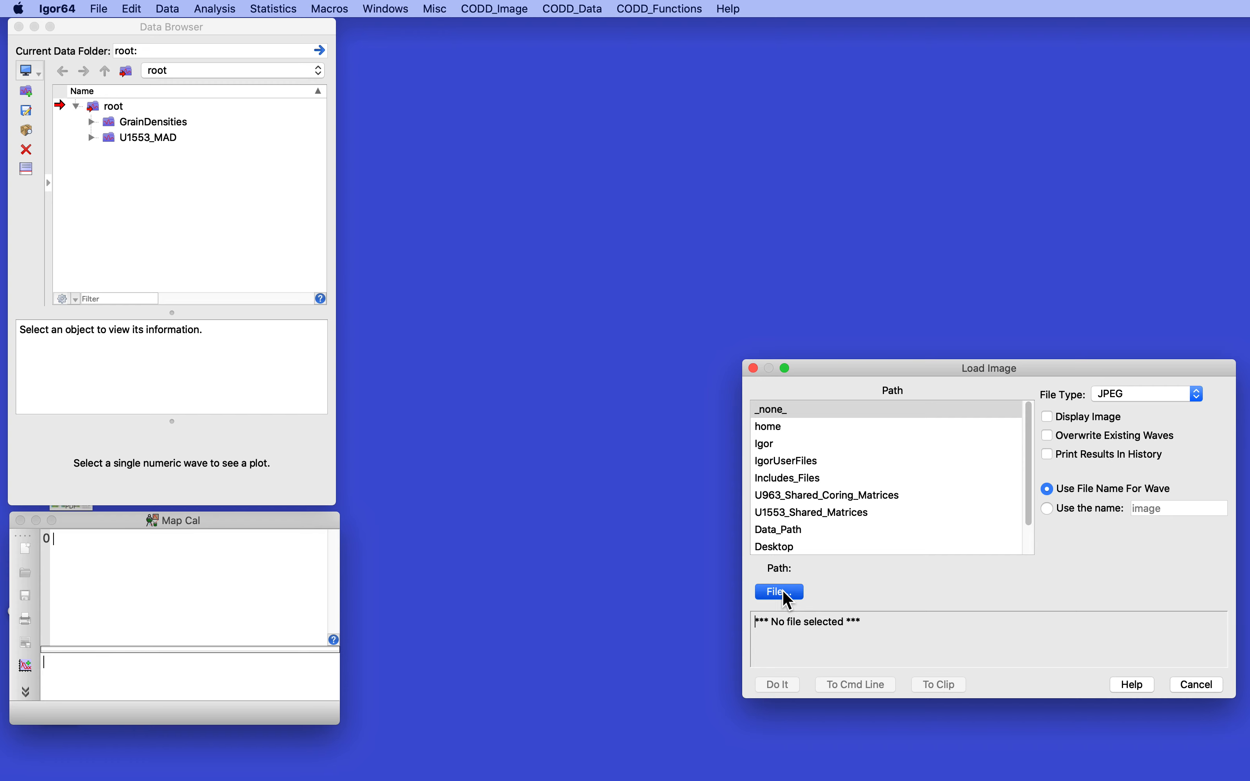
Load the Hamilton.jpg file from the Desktop folder as a JPEG image wave named after the file
click(783, 590)
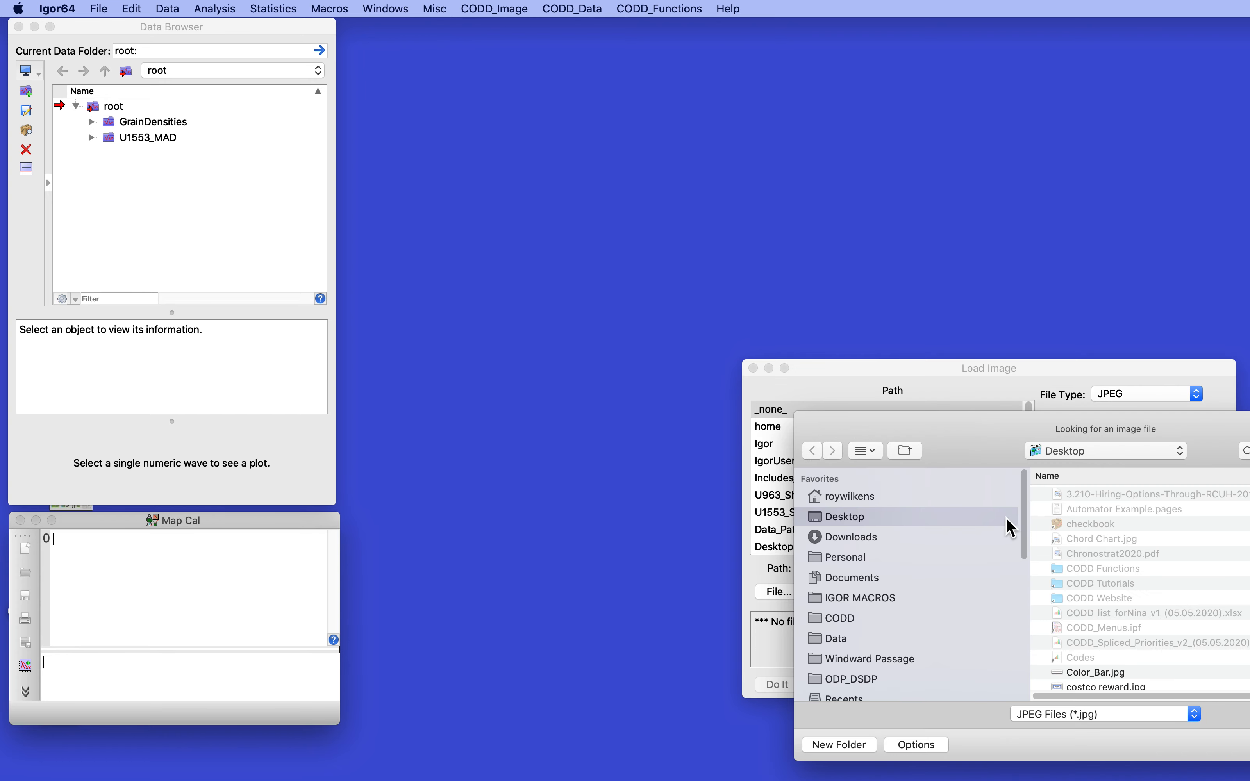
scroll(1066, 512, down, 1)
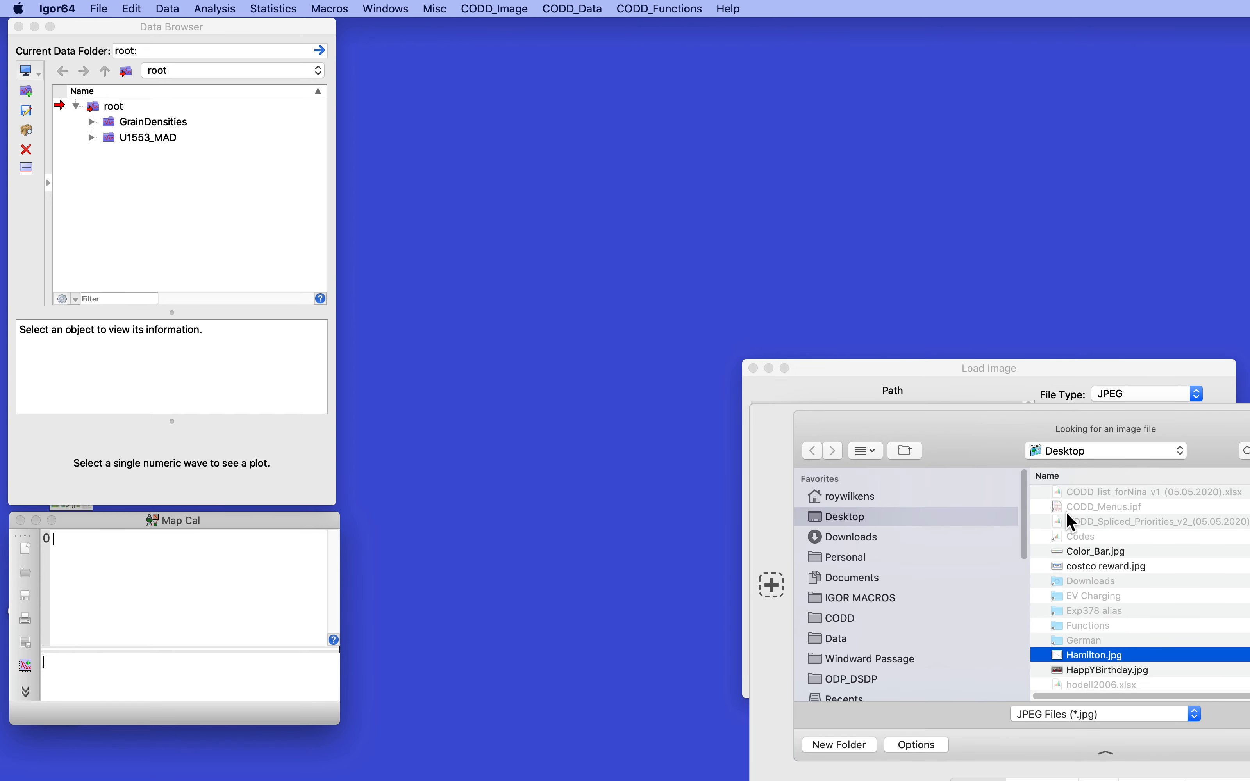
scroll(1067, 512, down, 5)
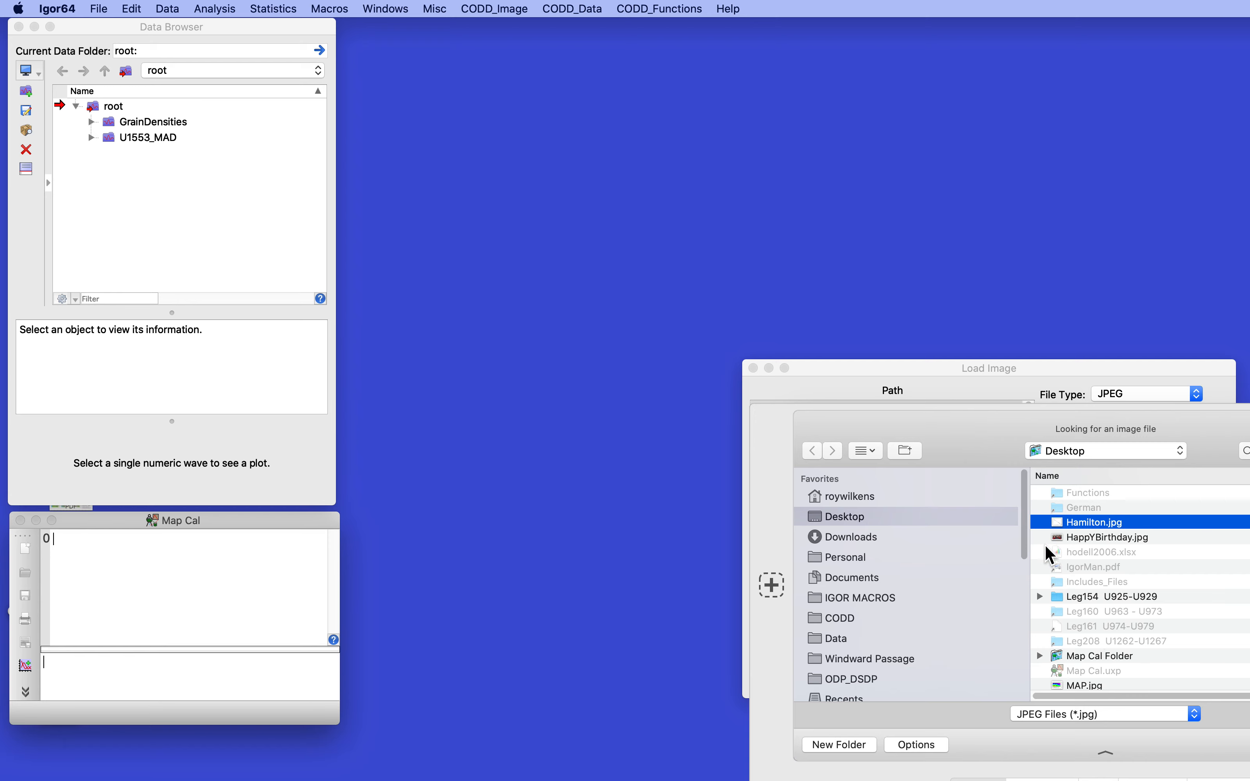
drag(934, 432, 772, 383)
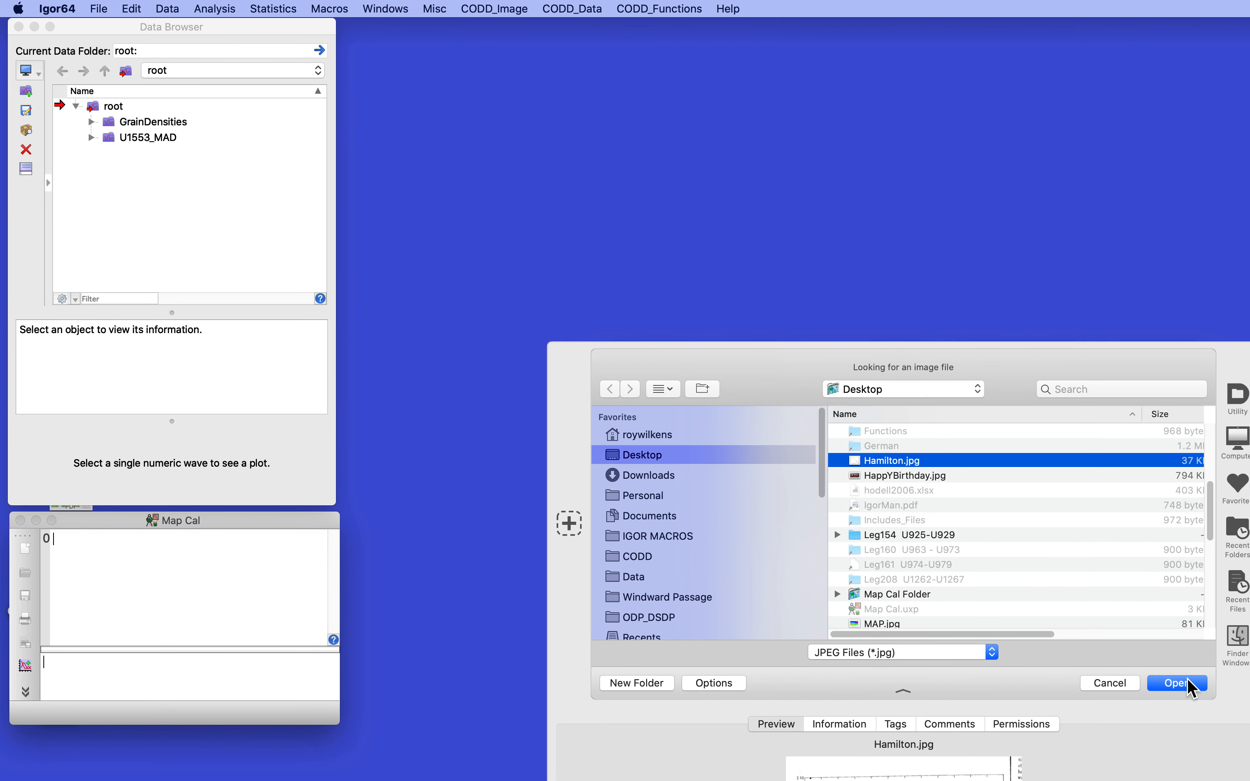
click(1189, 683)
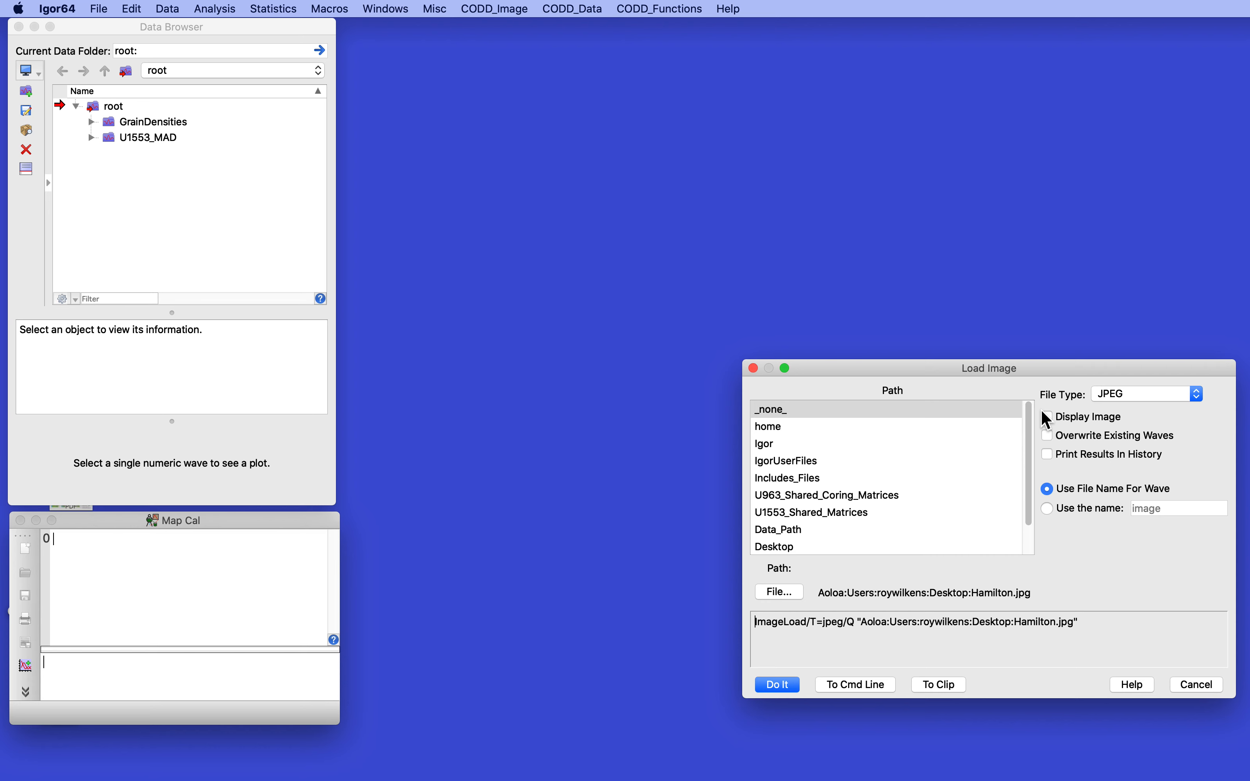
click(774, 688)
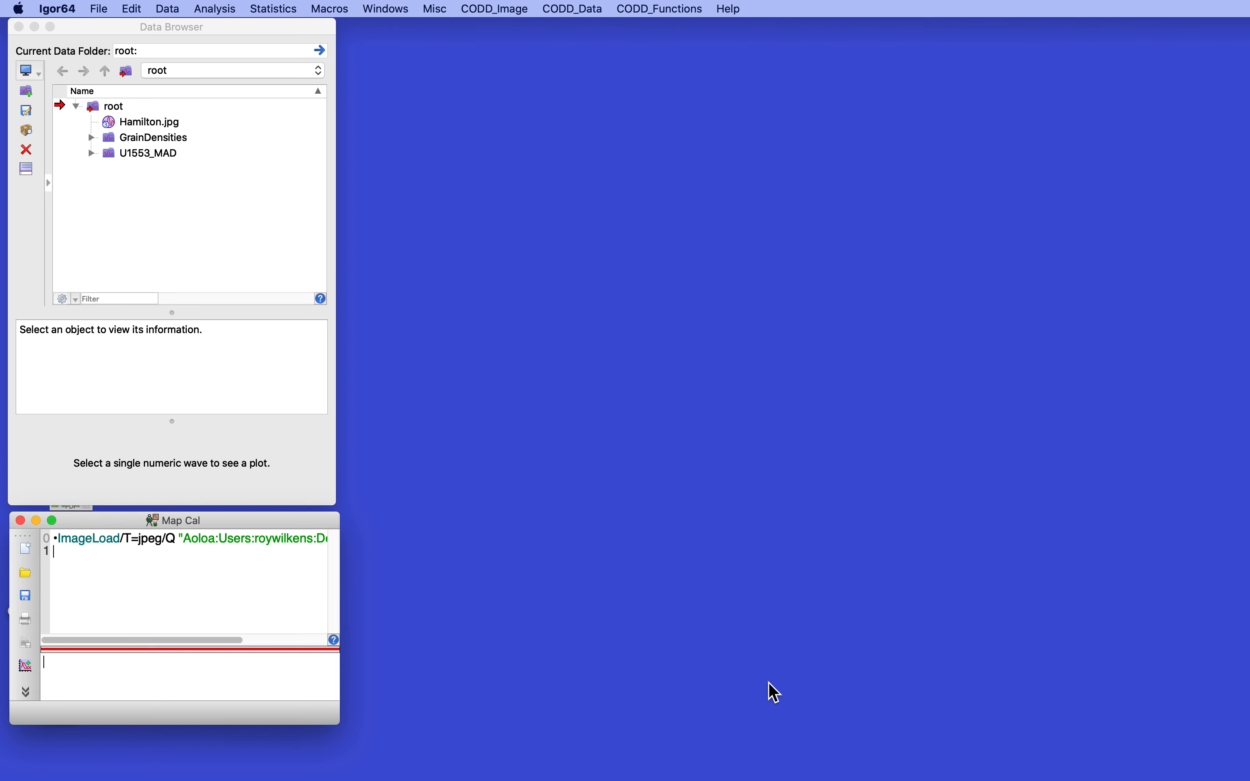
Rename the loaded Hamilton.jpg wave in the root data folder to Hamilton
click(155, 126)
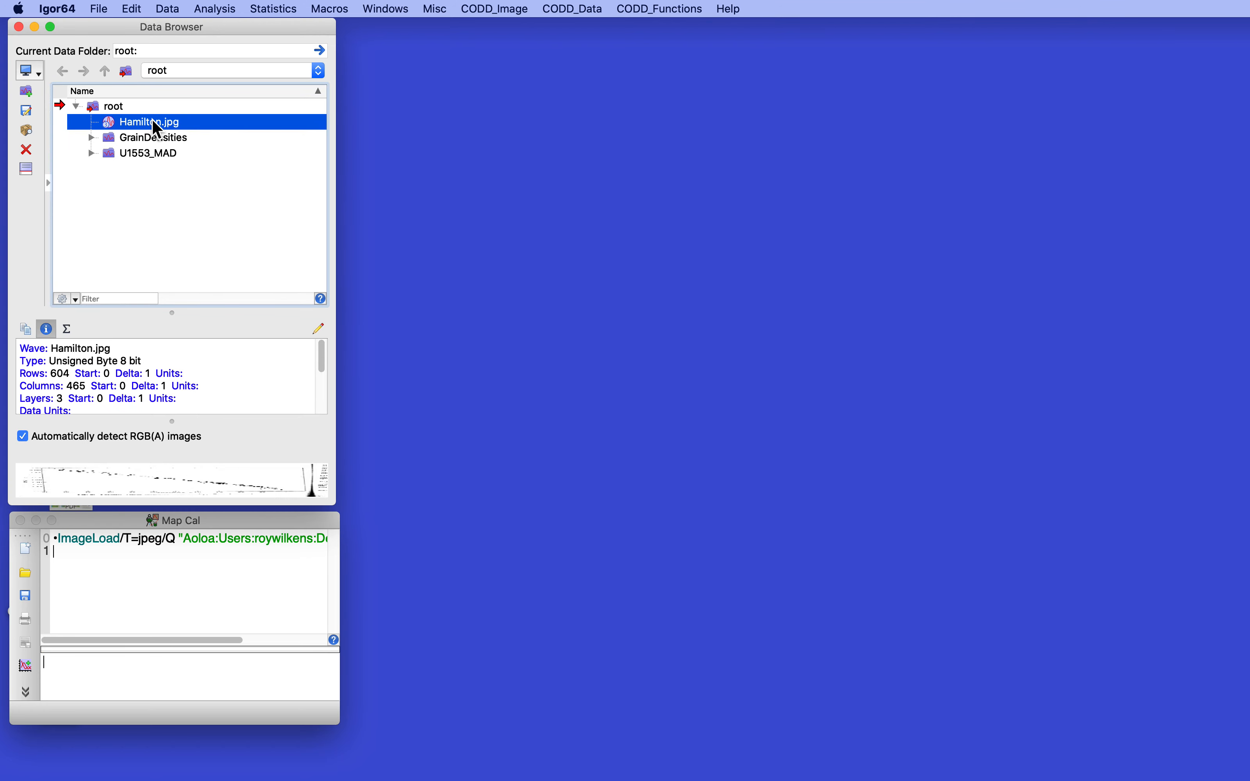
click(152, 120)
click(187, 126)
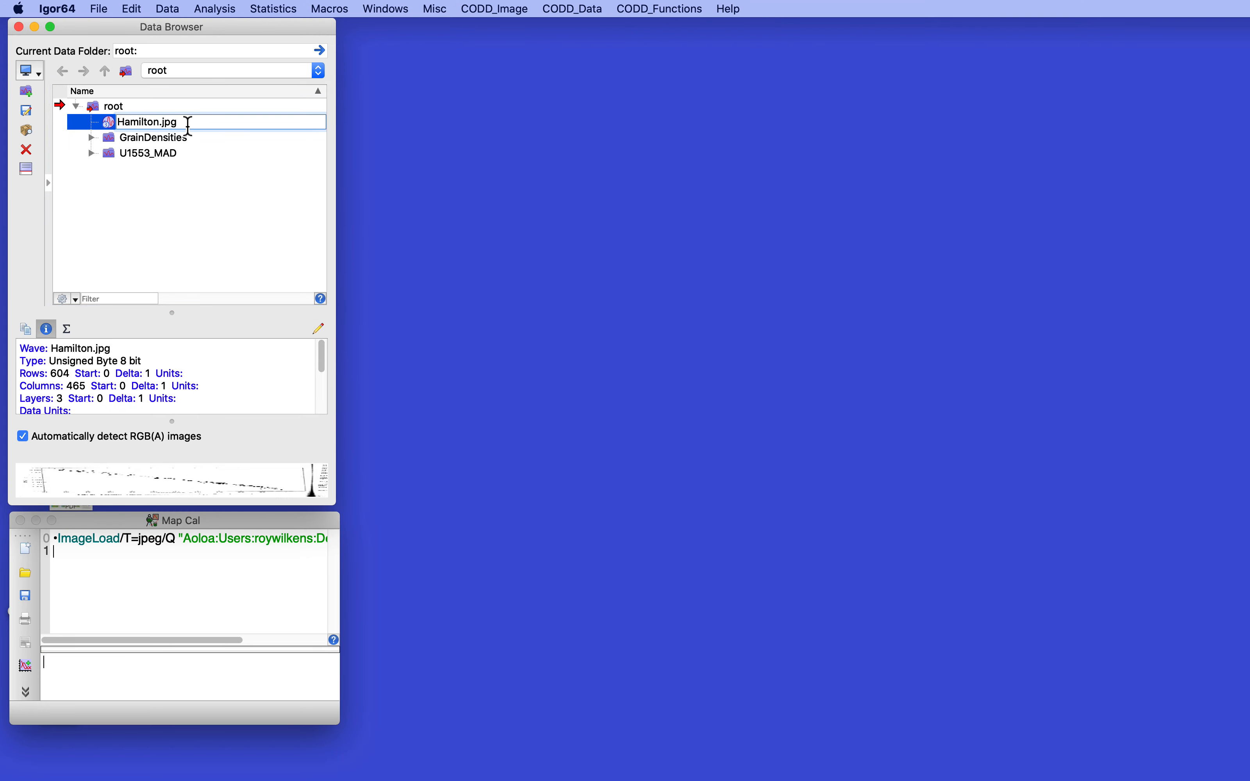
key(BackSpace)
key(BackSpace)
key(BackSpace)
key(BackSpace)
click(98, 186)
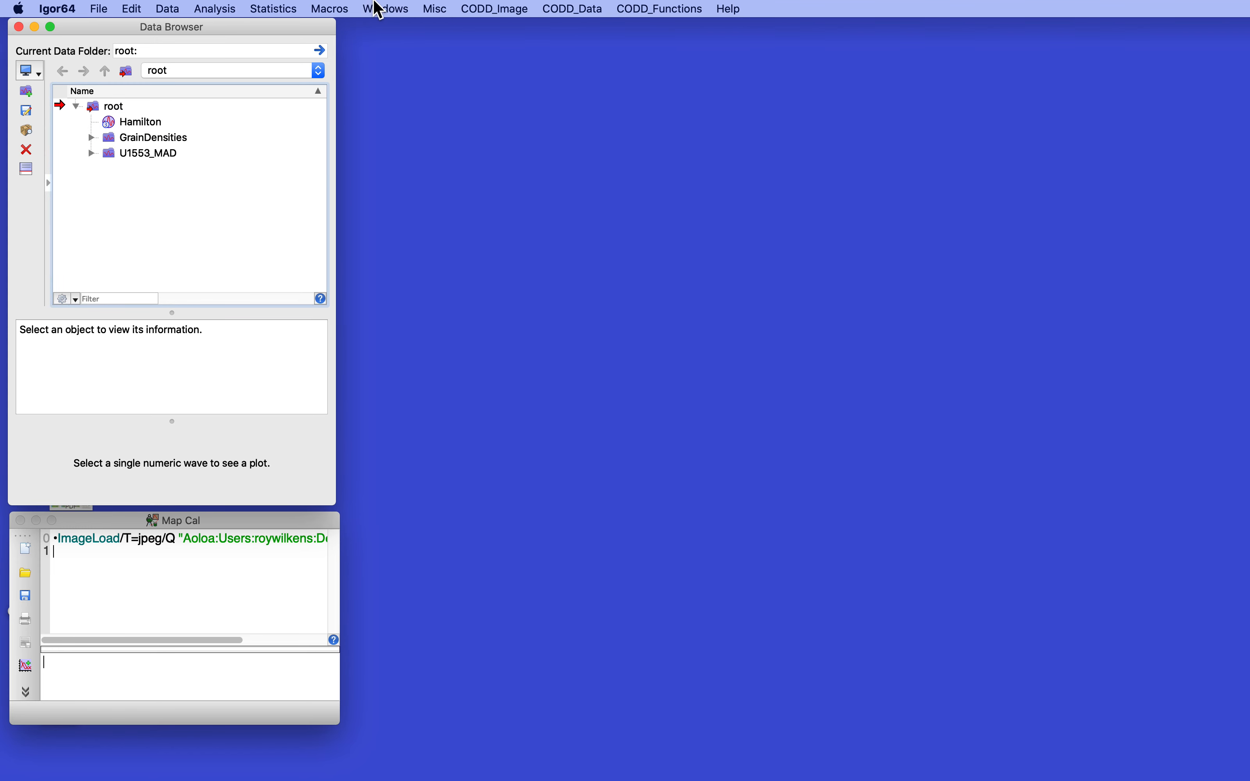
Create a new image plot using Hamilton as the Z wave with calculated X and Y waves
click(382, 8)
mouse_move(388, 73)
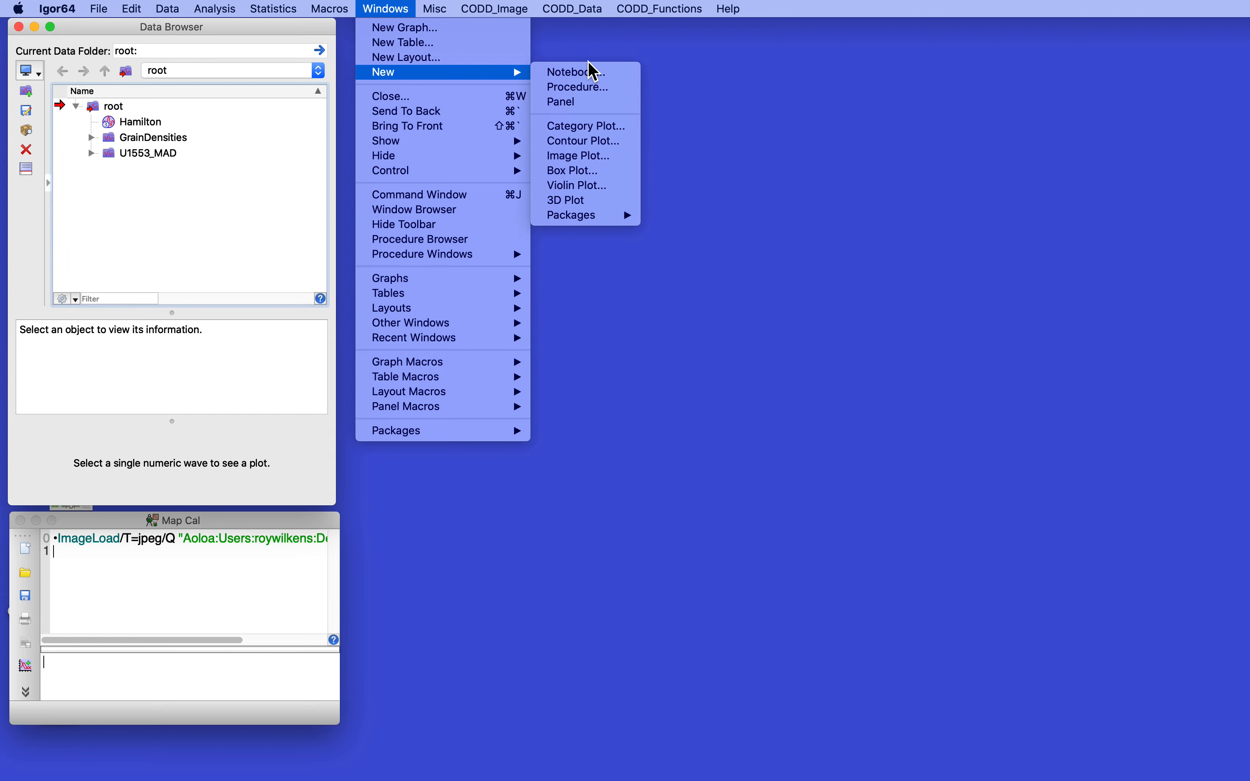
click(593, 156)
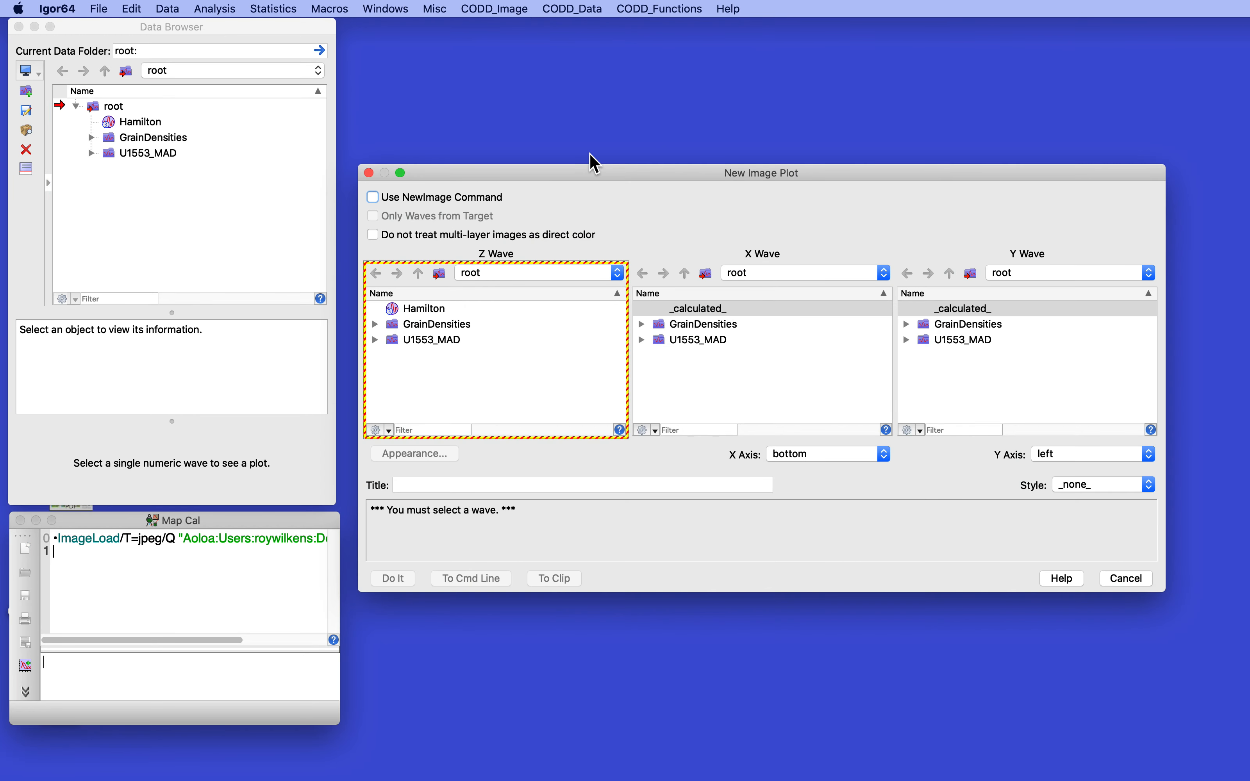
click(409, 312)
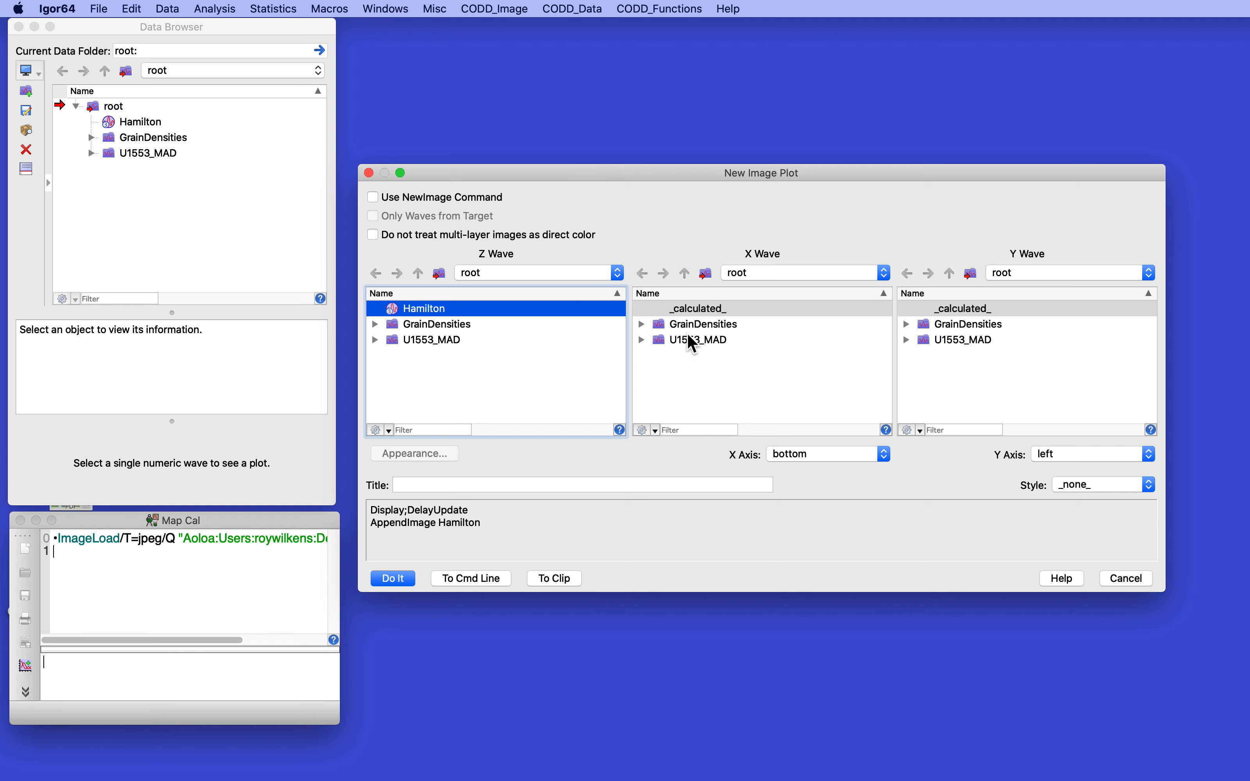
click(395, 580)
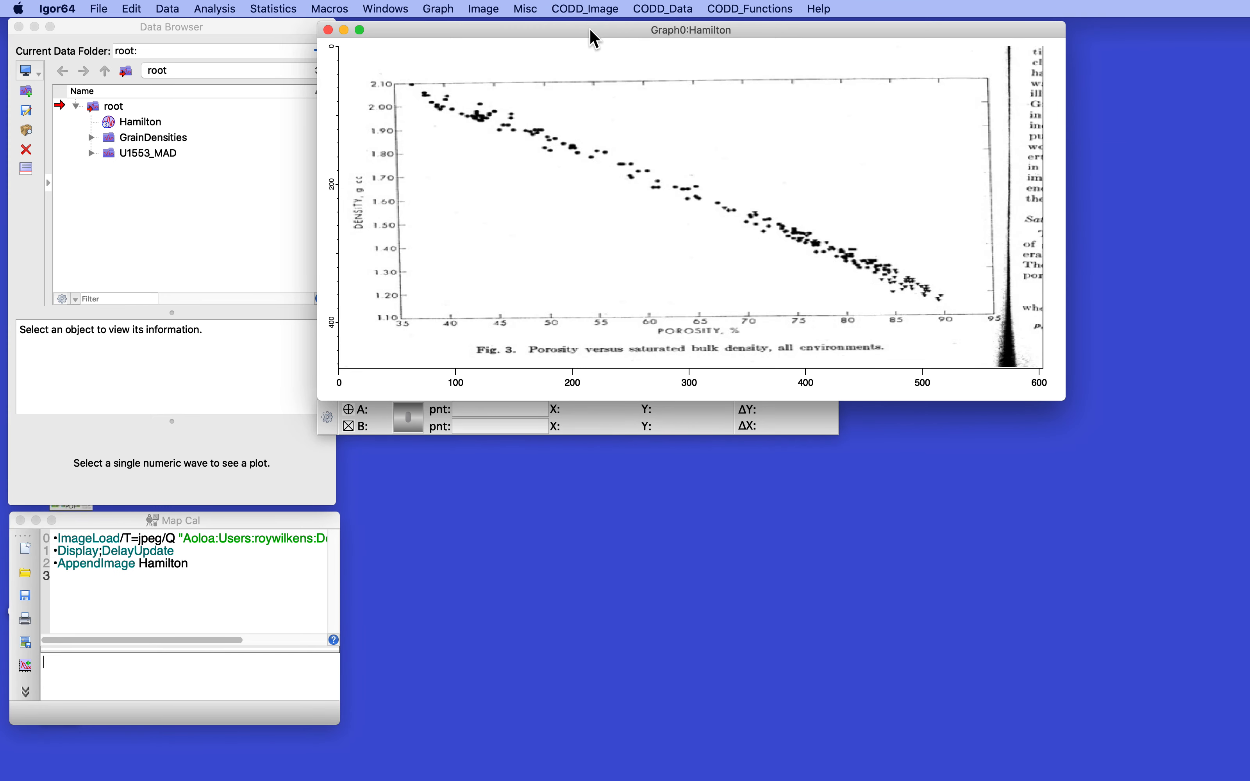
Enlarge the Hamilton graph window and position it beside the data browser, clear of the cursor information area
drag(594, 37, 659, 90)
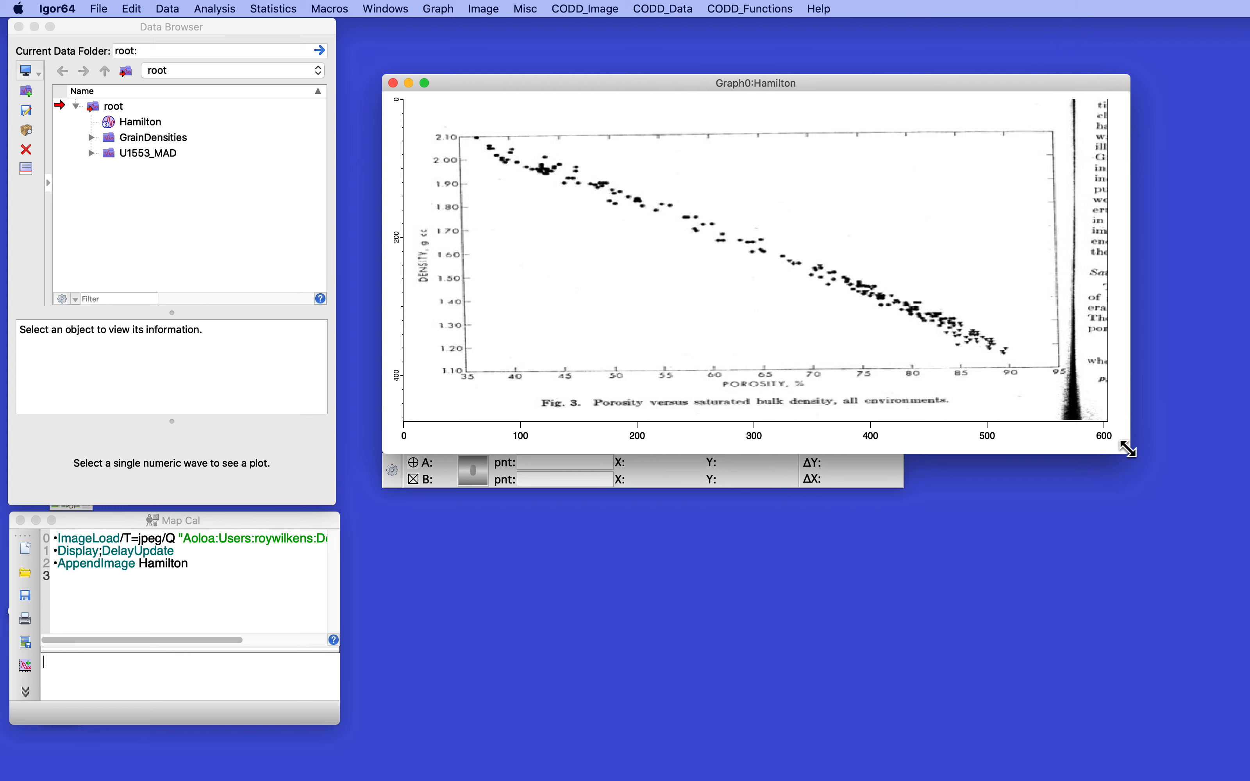
drag(1127, 450, 1176, 642)
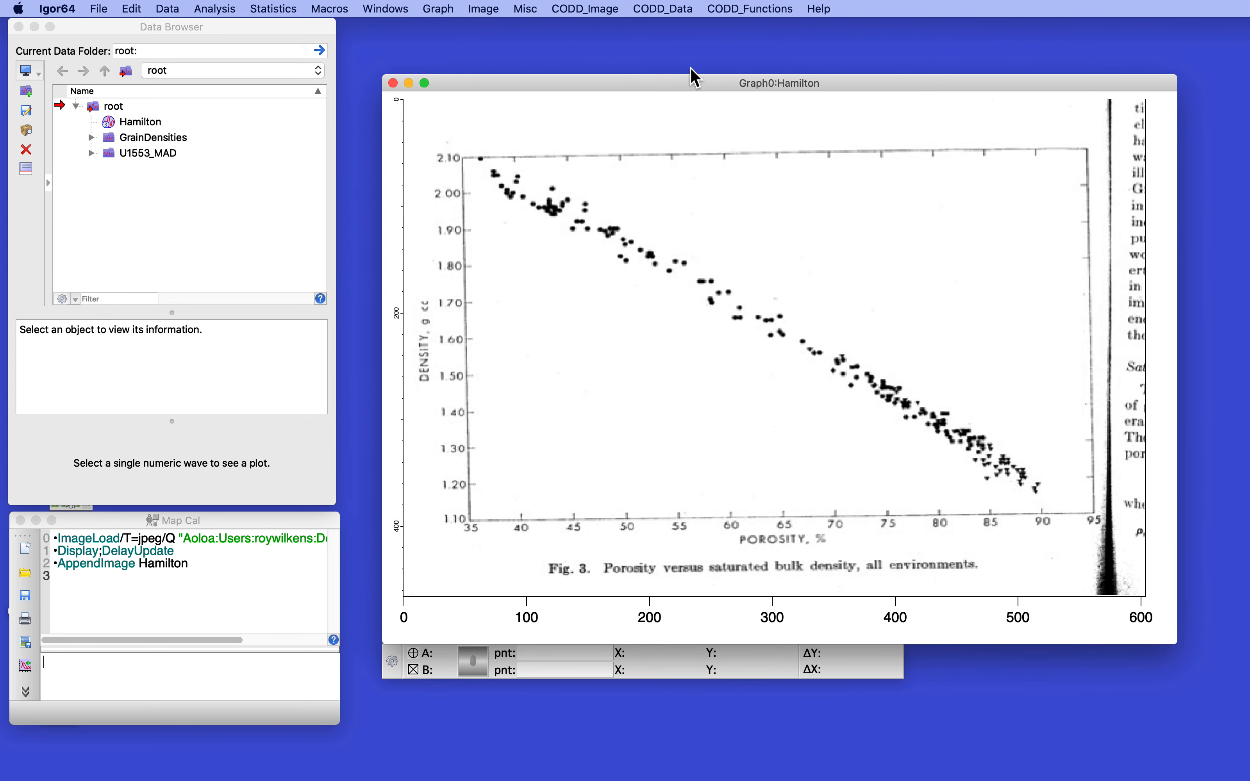
drag(642, 86, 623, 49)
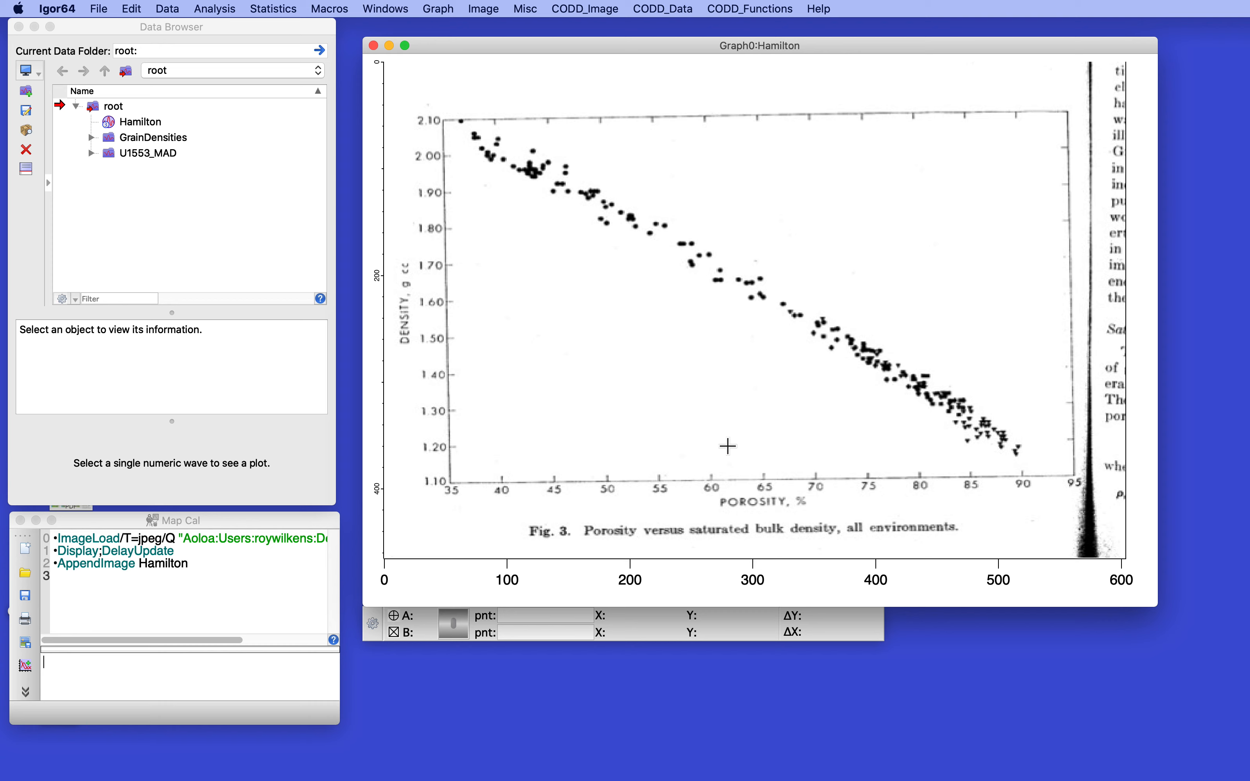
Place cursor A on the image with the Hair style and align it with the scanned plot's 35% porosity, 1.10 density corner
click(395, 616)
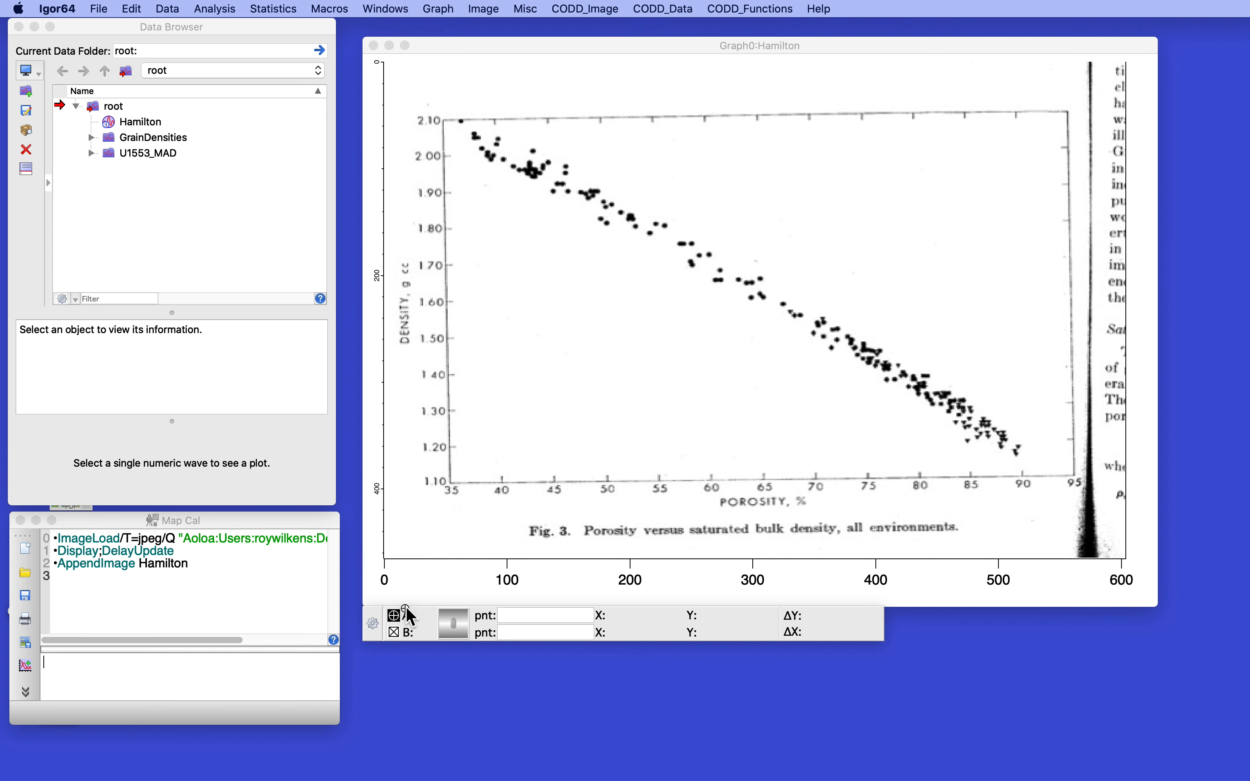
drag(477, 460, 476, 460)
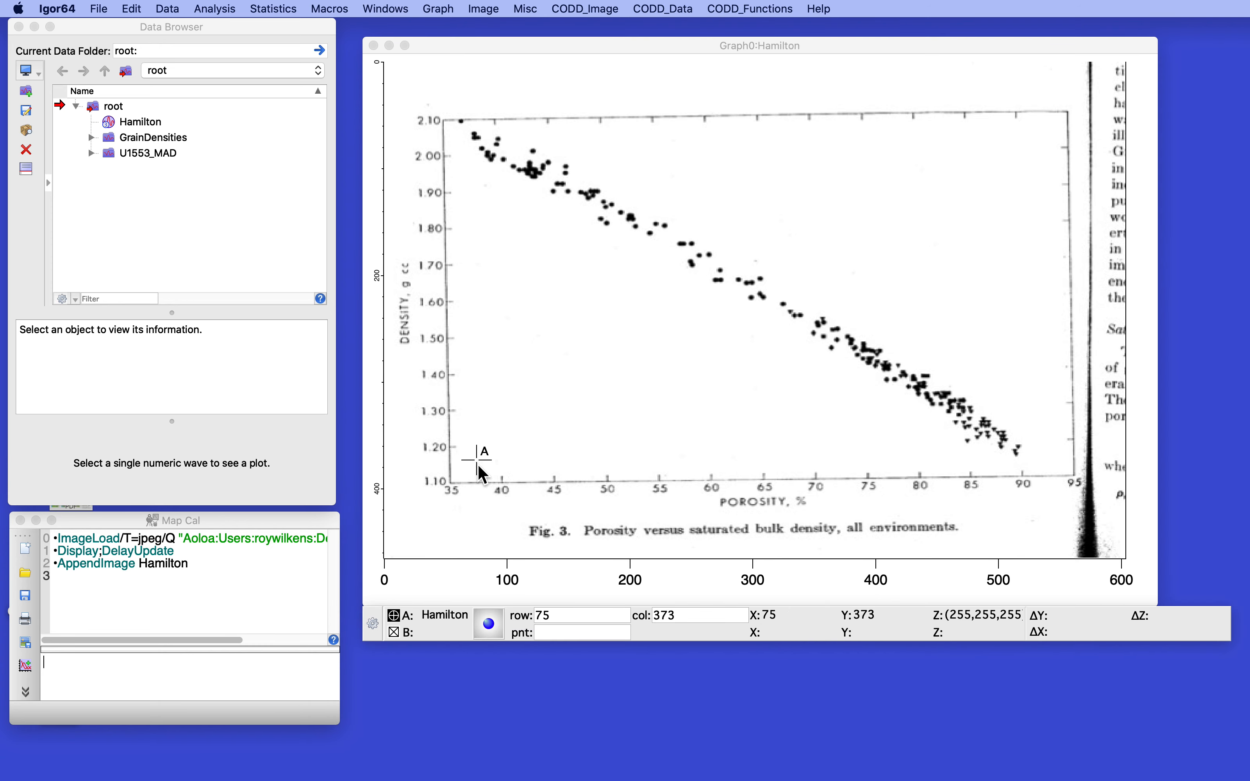
click(445, 616)
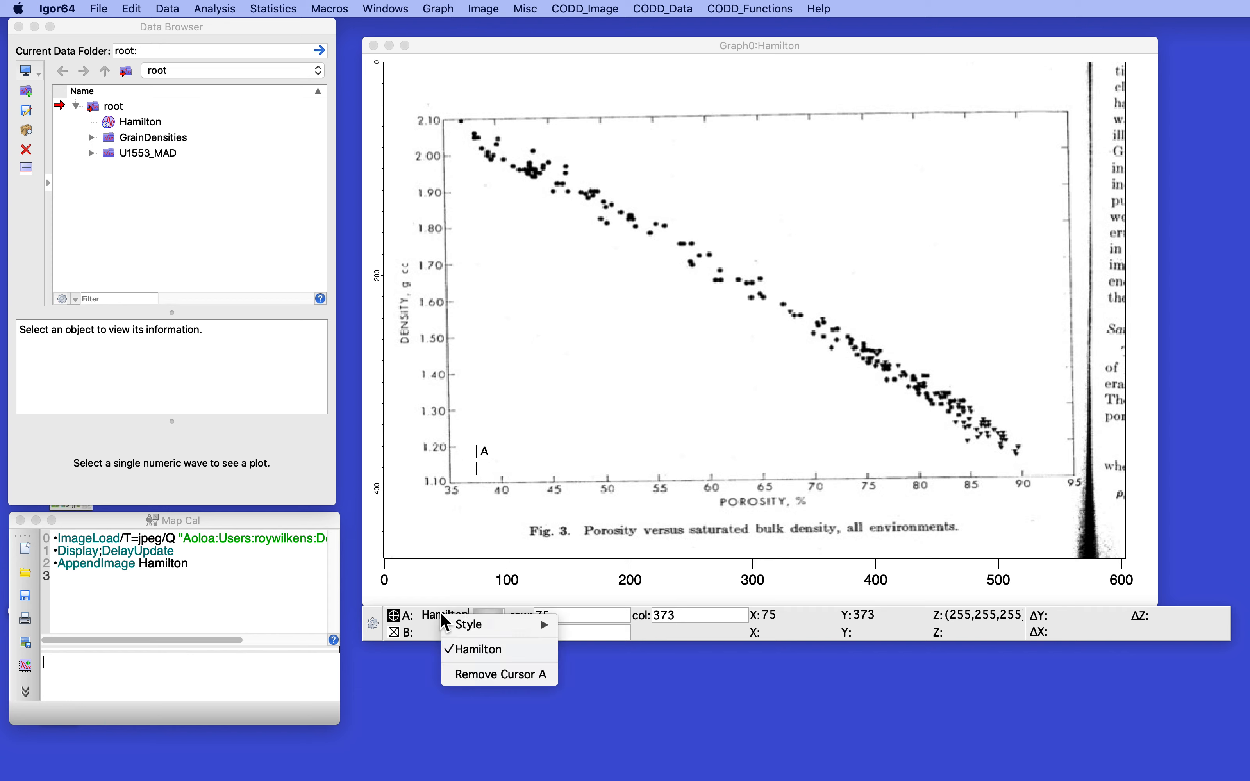
mouse_move(470, 625)
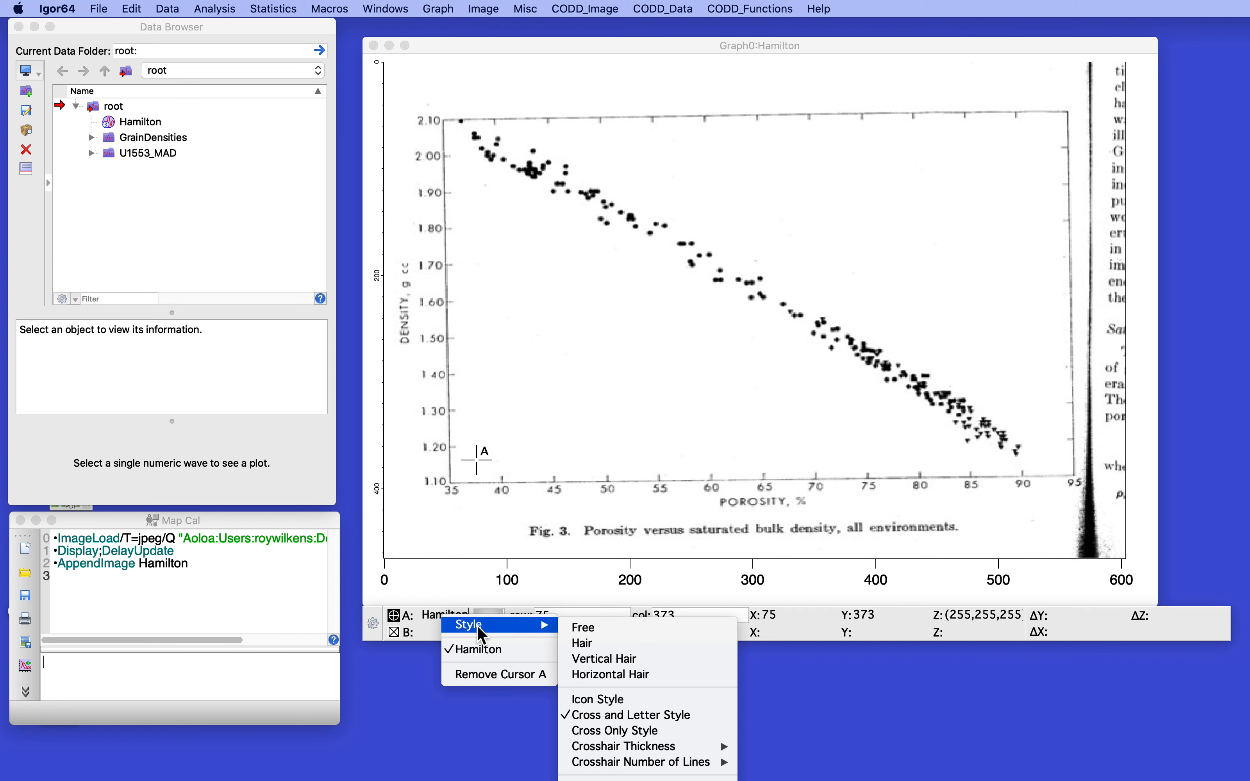
click(600, 645)
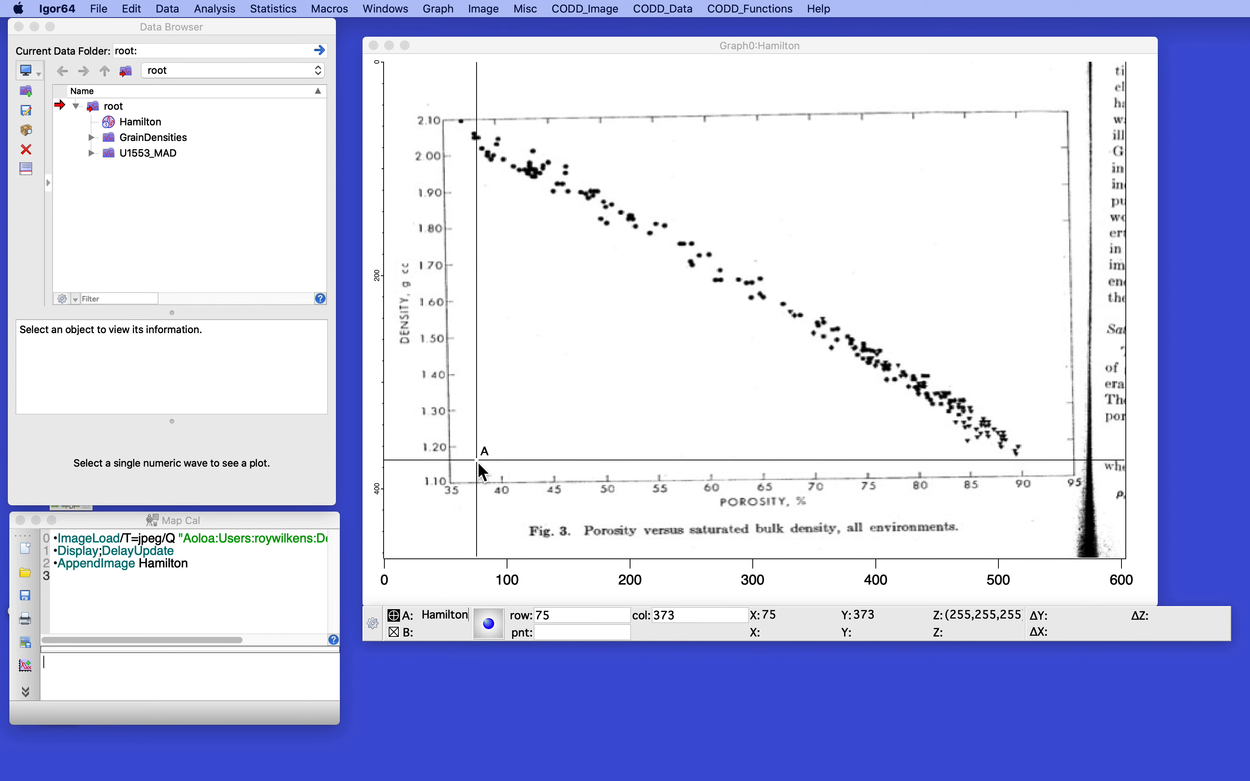
drag(479, 464, 453, 488)
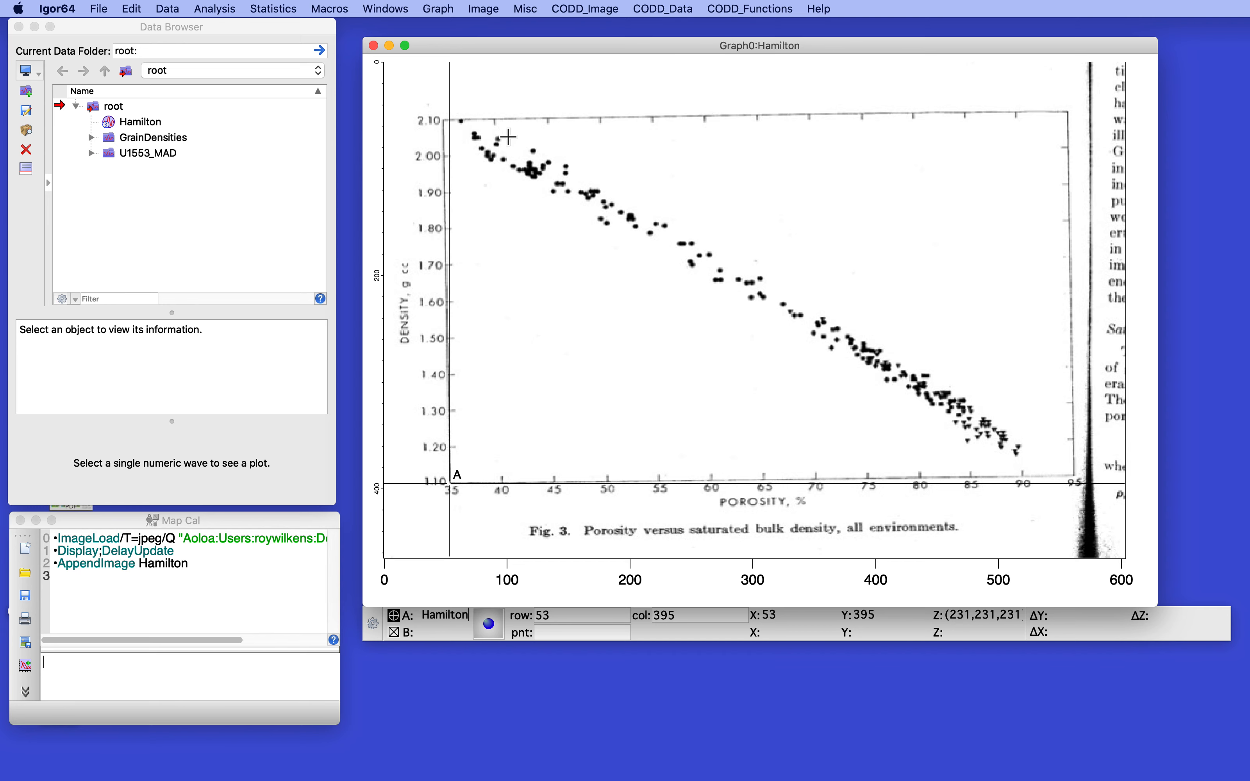
Run Rotate_Image on the scanned plot with a clockwise rotation of 0.2 degrees
click(745, 9)
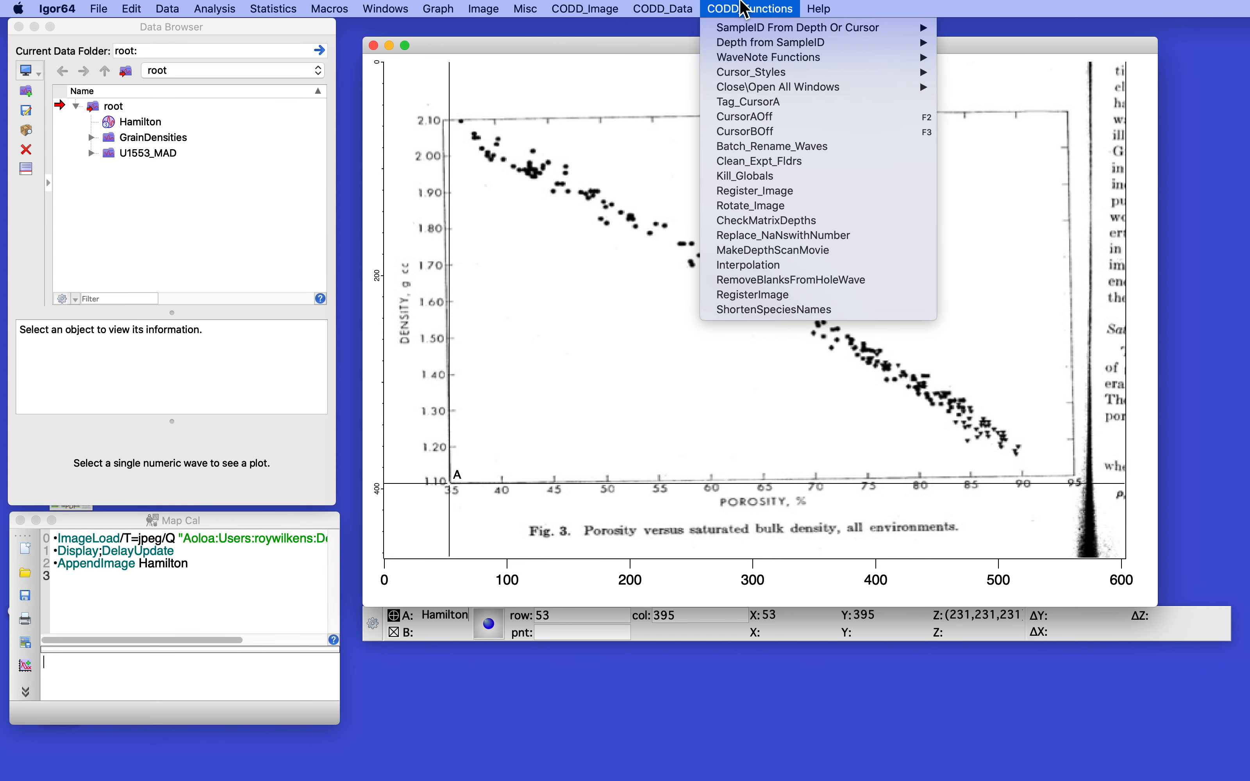
click(771, 207)
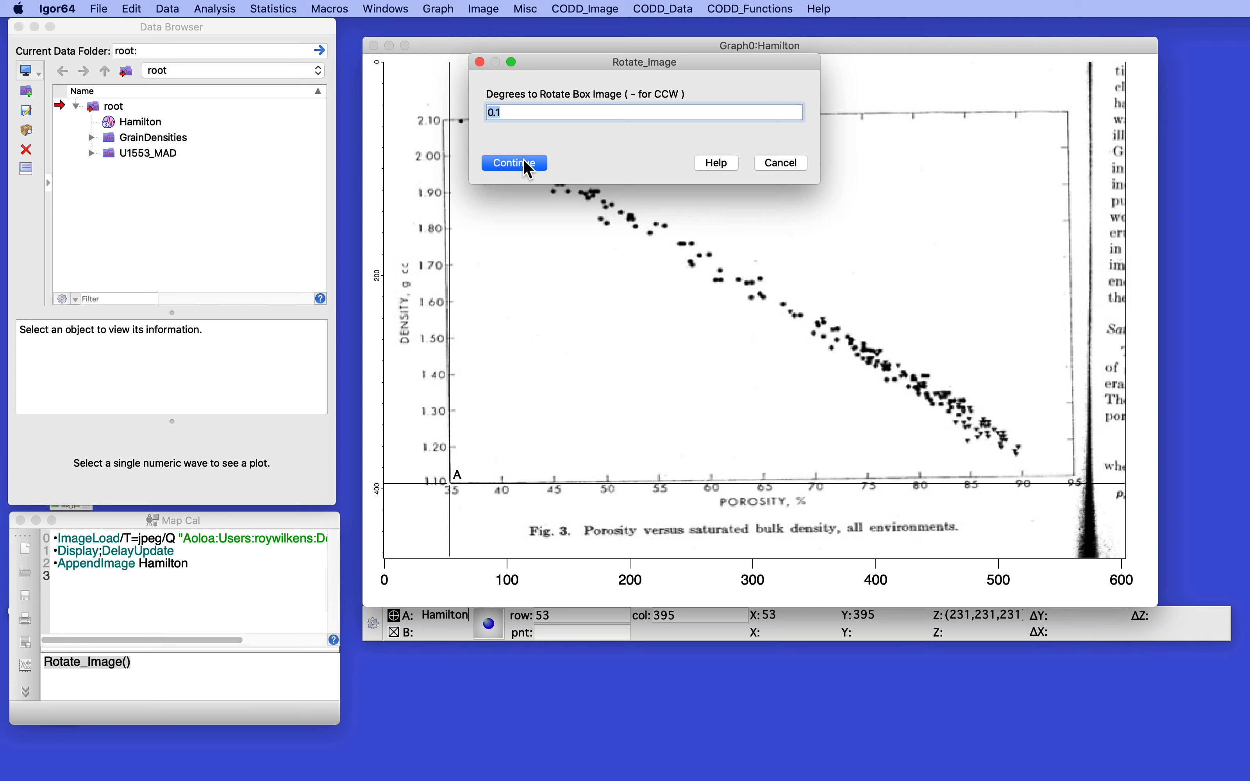
click(507, 115)
key(BackSpace)
text(2)
click(516, 163)
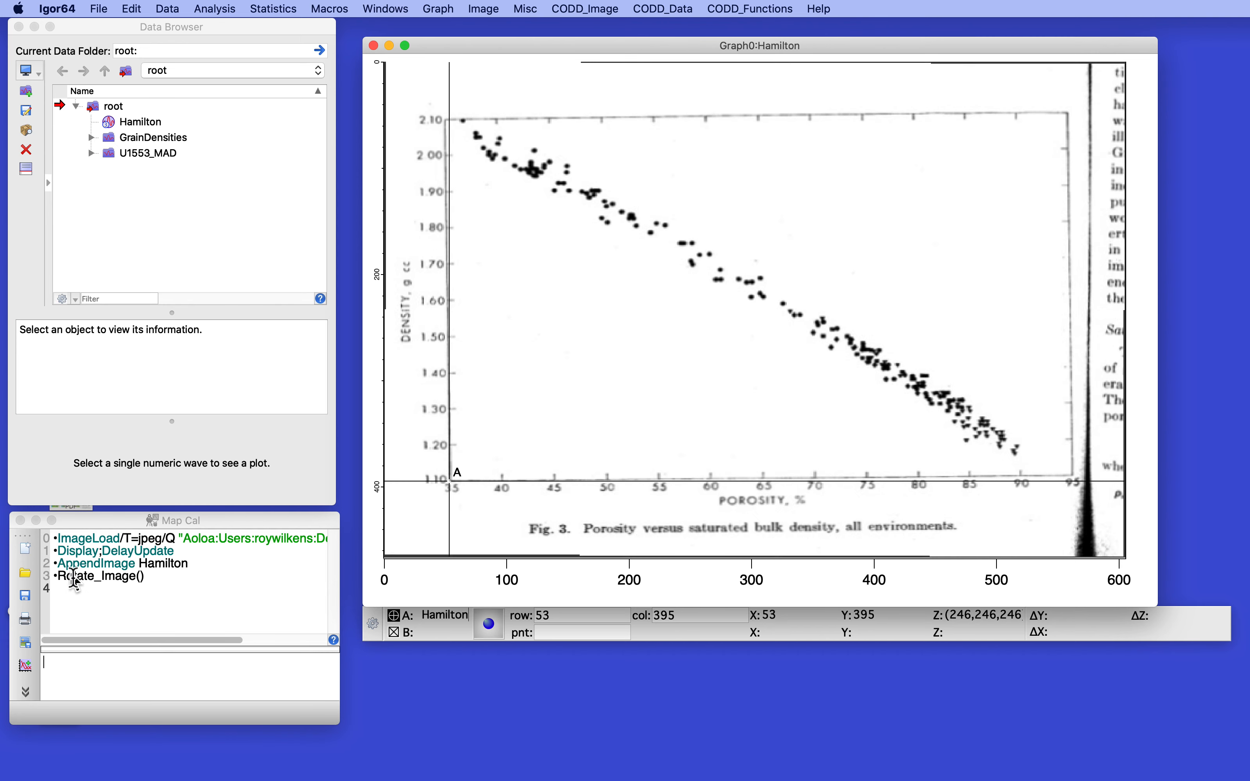
Rerun Rotate_Image from the command history to rotate the plot image another 0.2 degrees clockwise
click(60, 578)
click(60, 578)
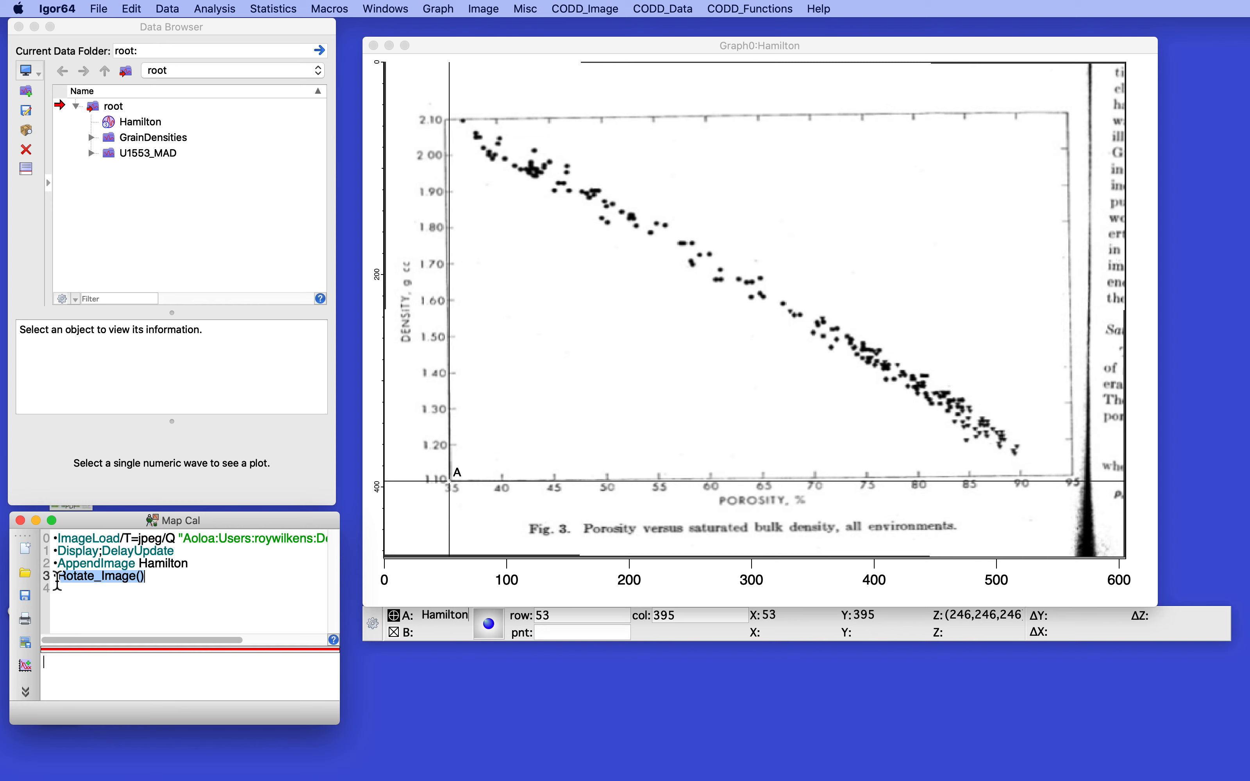
key(Return)
key(Return)
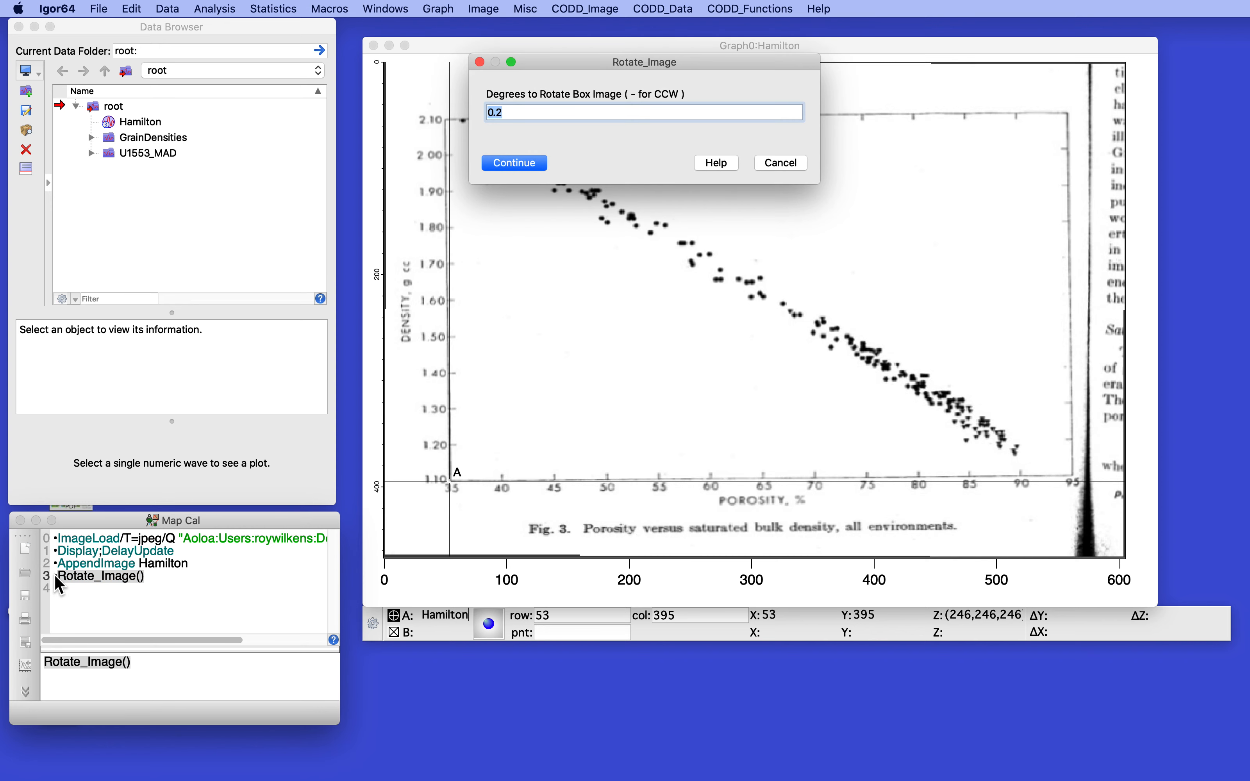
key(Return)
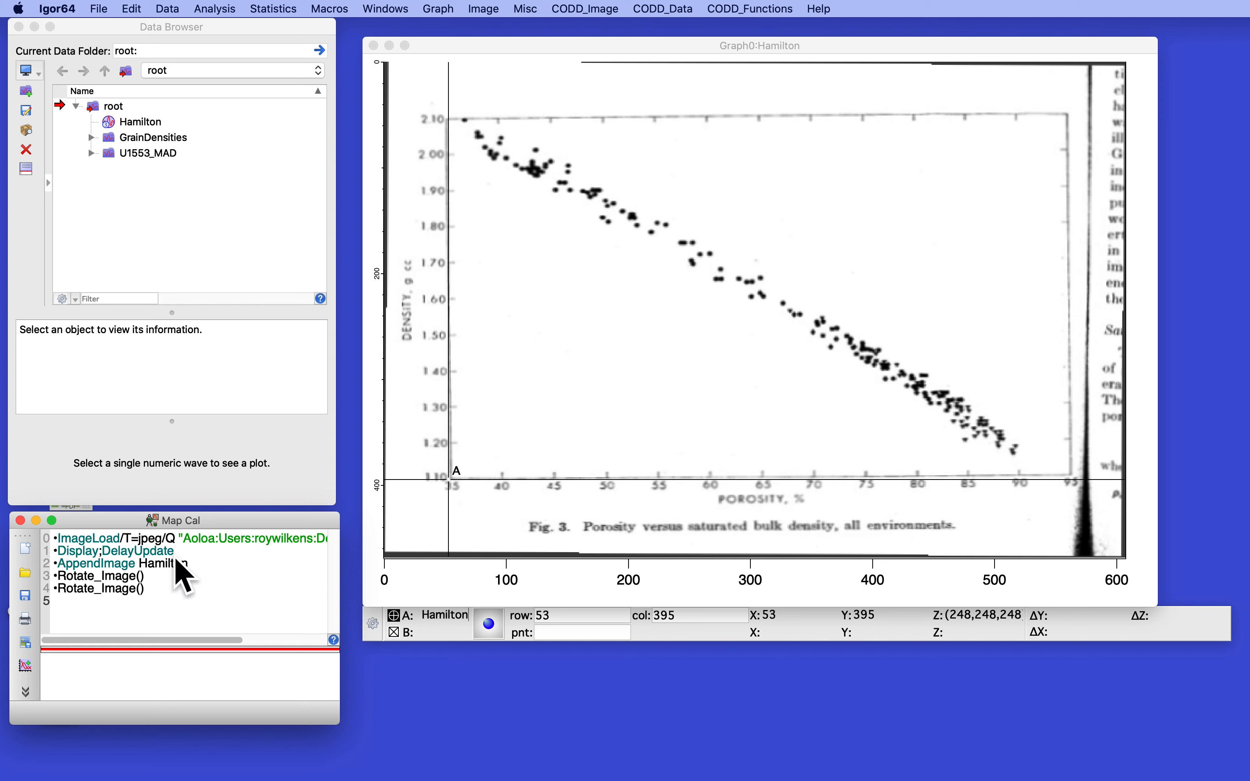
Realign cursor A with the scanned axes' origin corner at row 54, column 394, and rotate the image 0.1 degrees clockwise
click(508, 485)
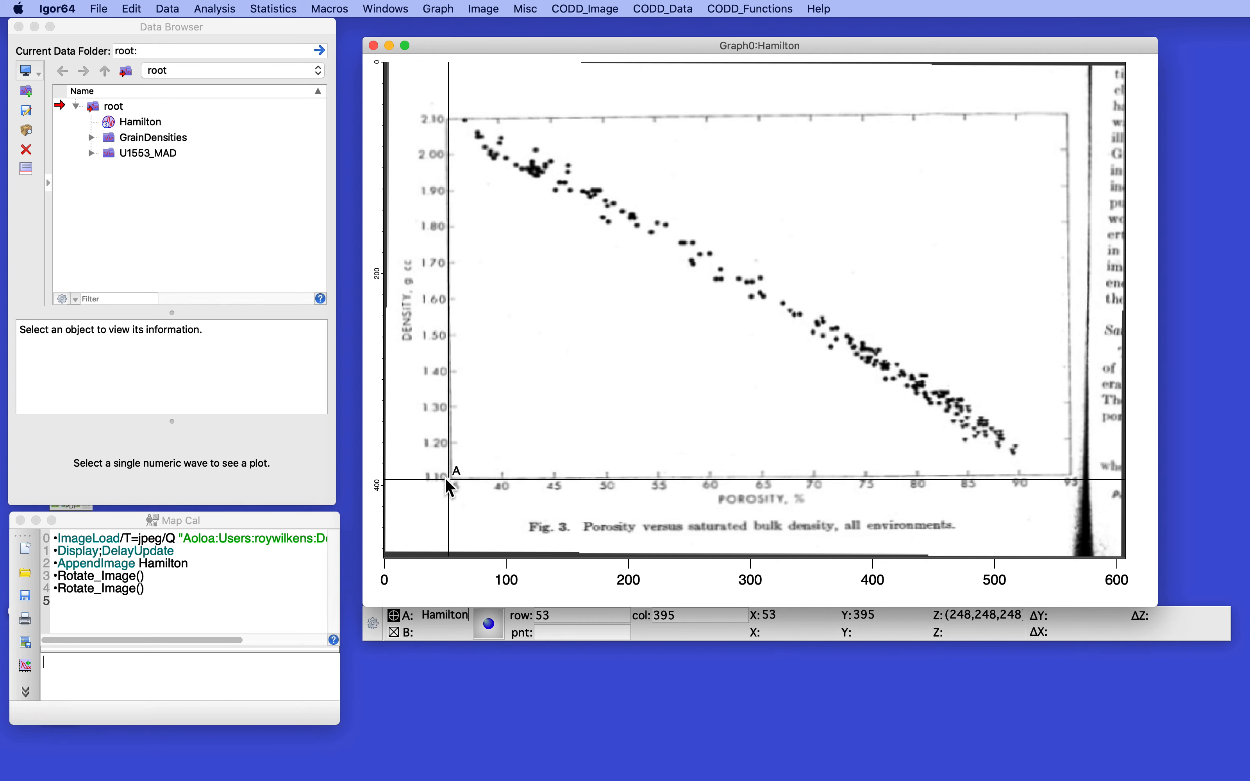
drag(445, 478, 452, 481)
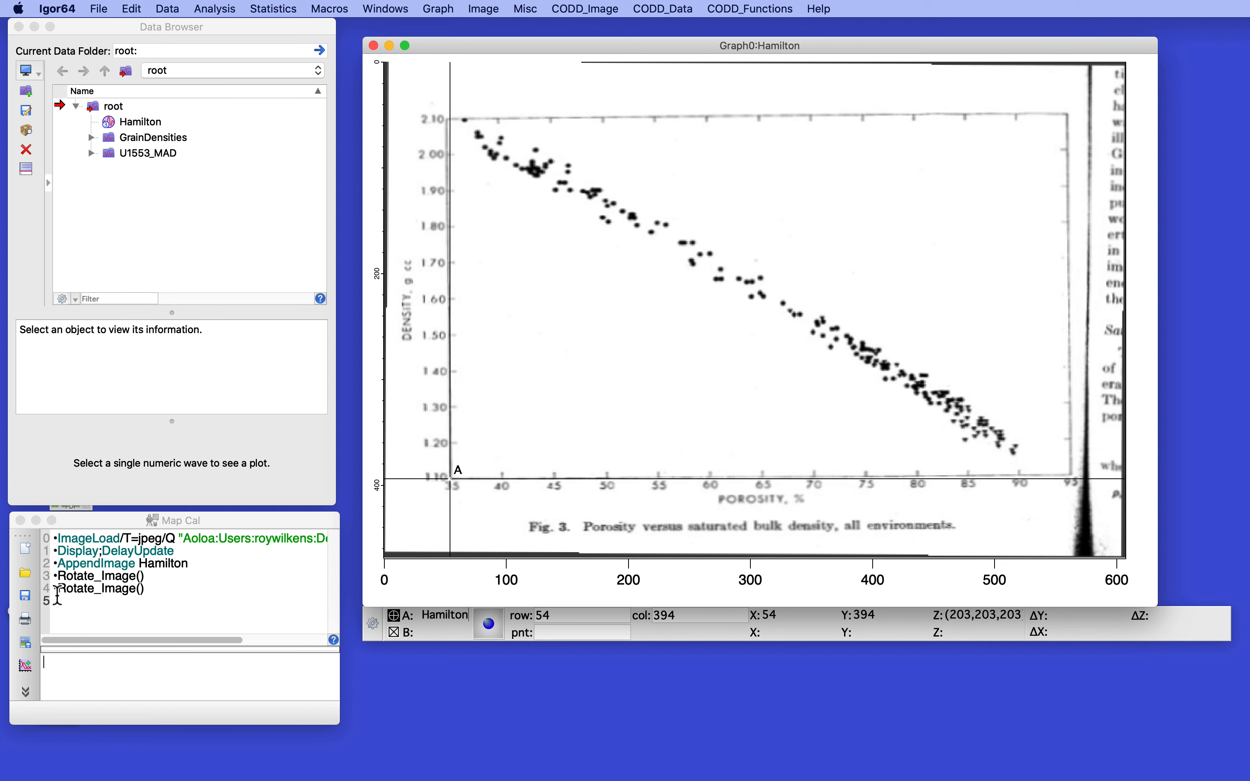
click(85, 589)
key(Return)
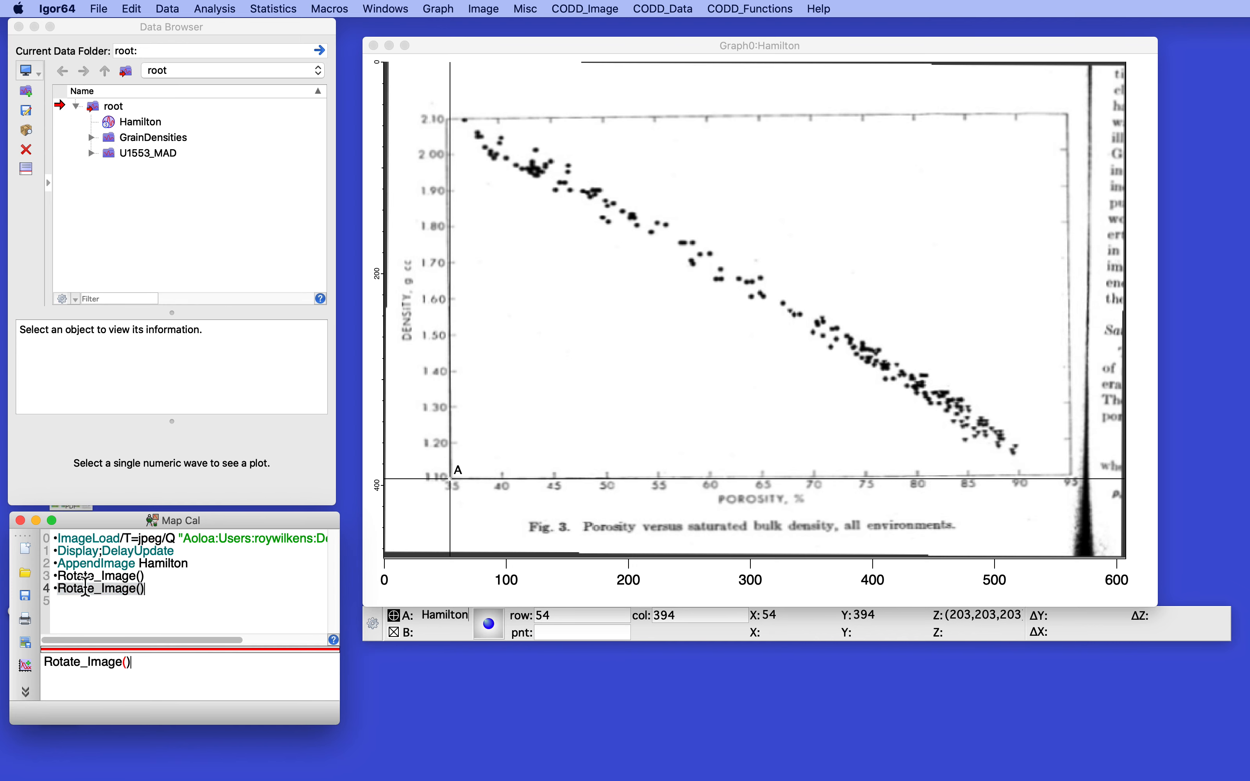
key(Return)
text(.1)
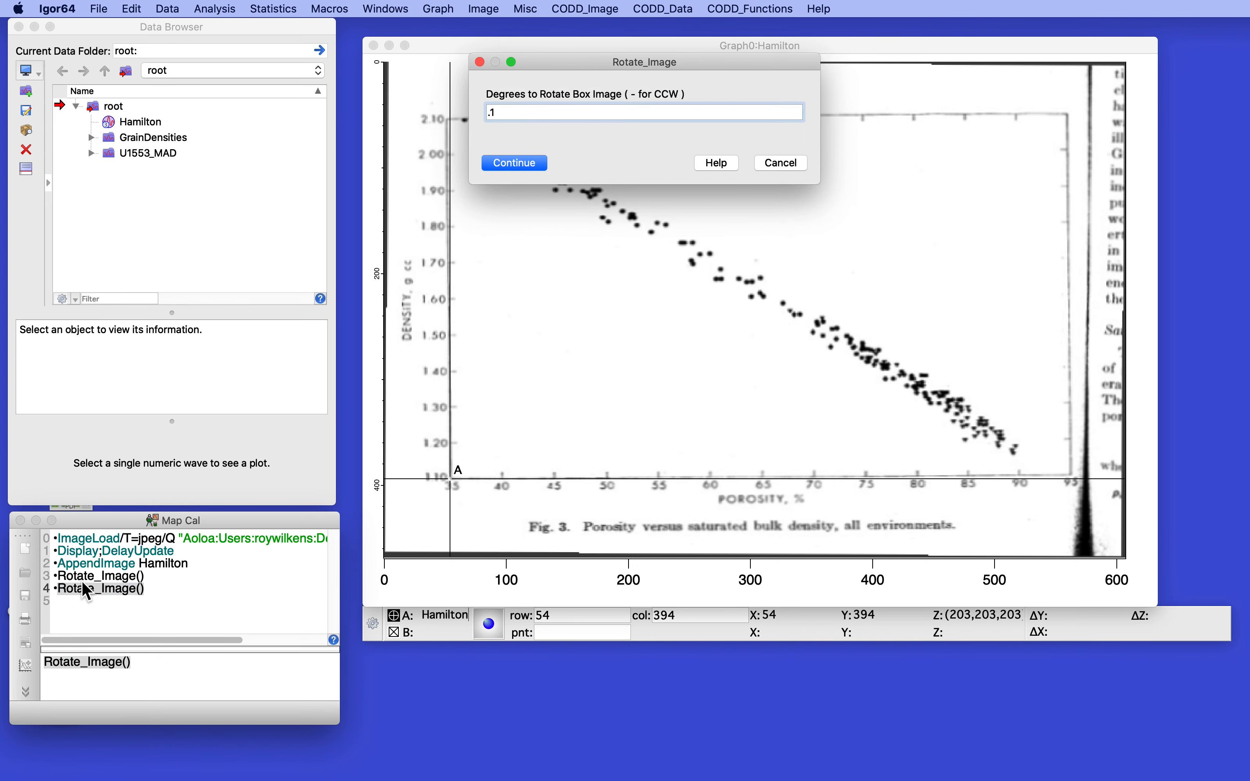
key(Return)
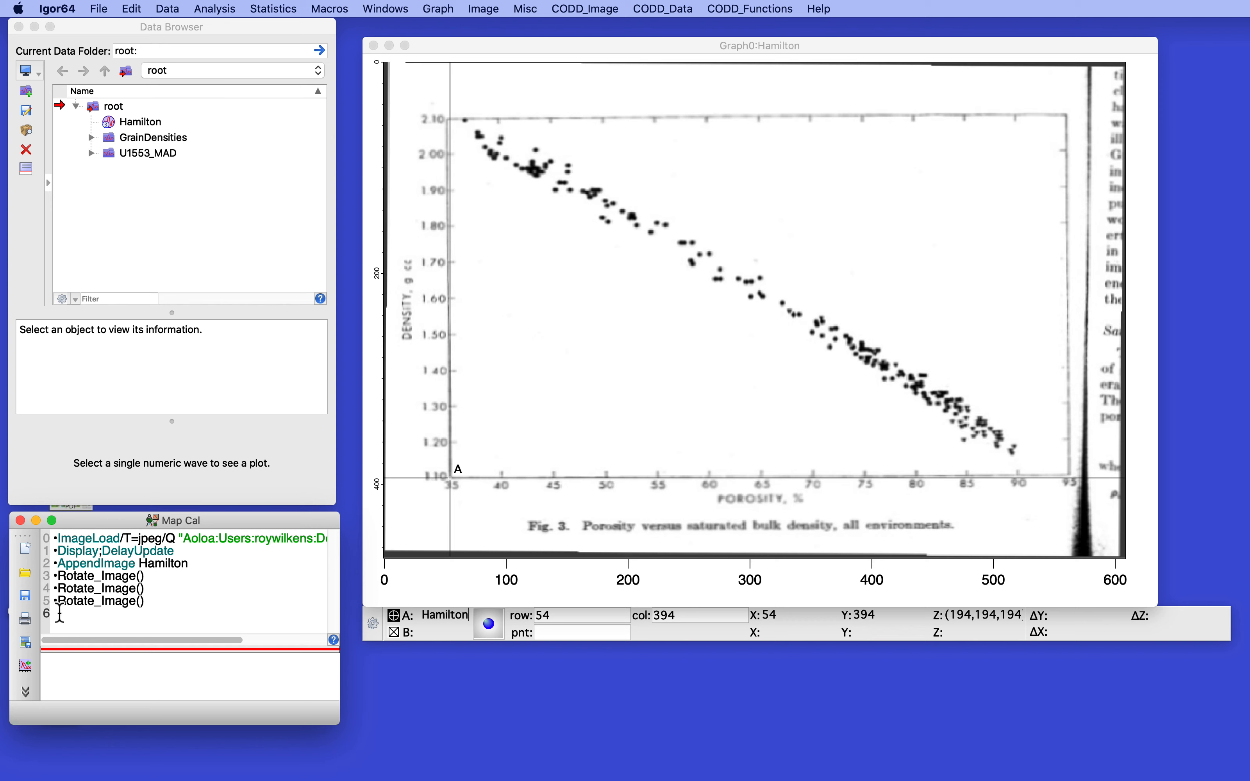
Repeat the Rotate_Image command to turn the scanned plot a further 0.1 degrees clockwise
click(58, 614)
key(Return)
key(Return)
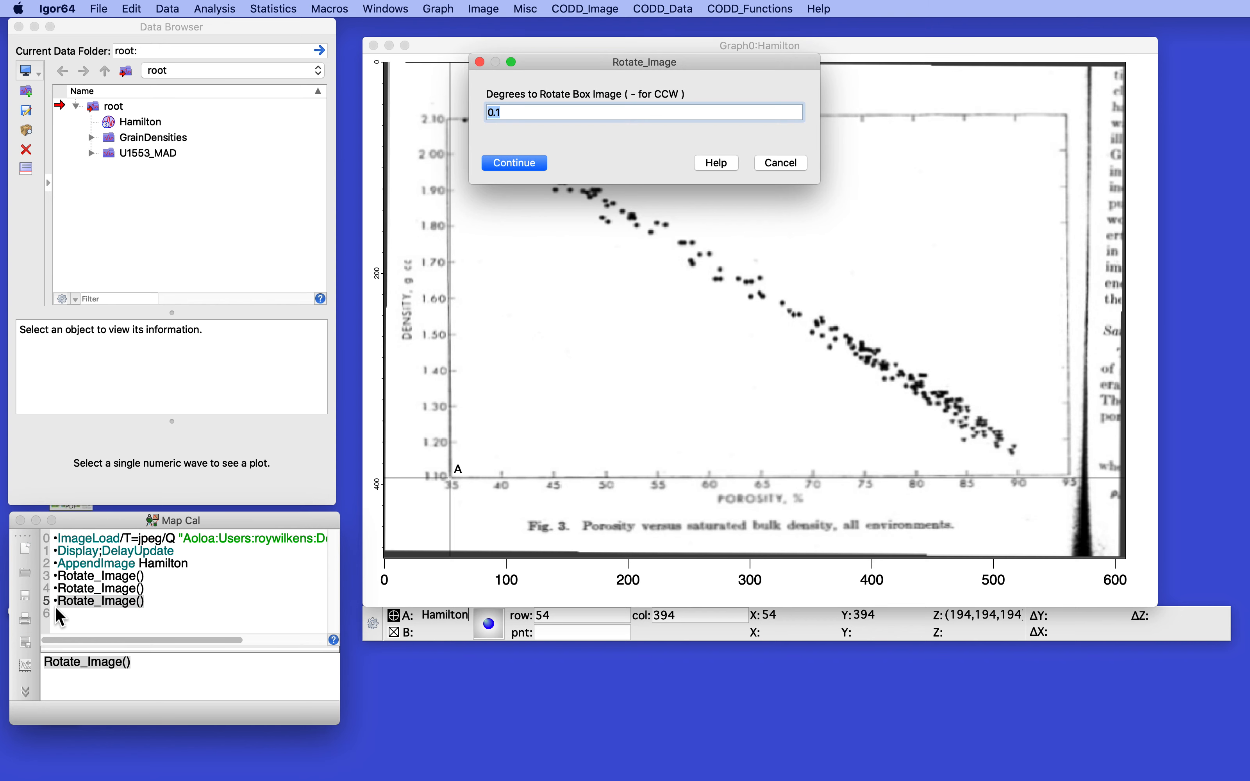
key(Return)
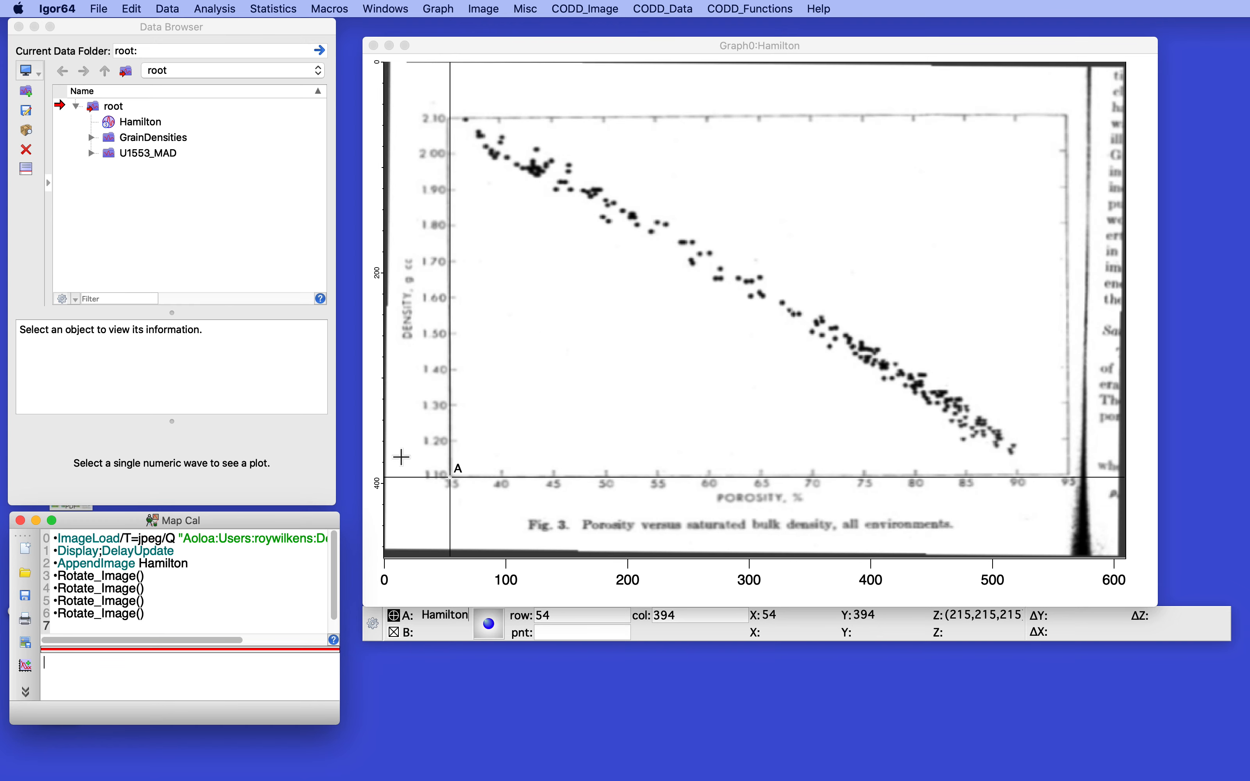
Rerun Rotate_Image on the scanned plot from the command history and realign cursor A with the axes' origin corner at row 54, column 393
drag(451, 477, 450, 476)
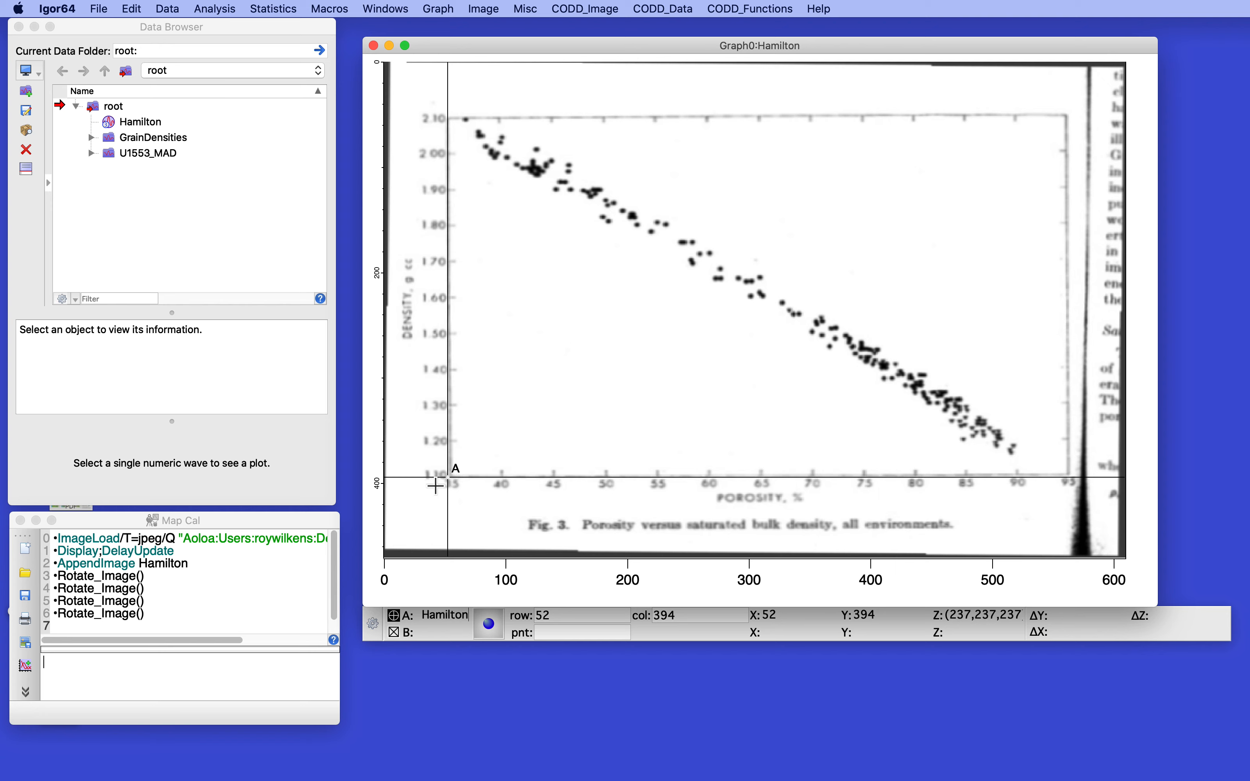
click(65, 622)
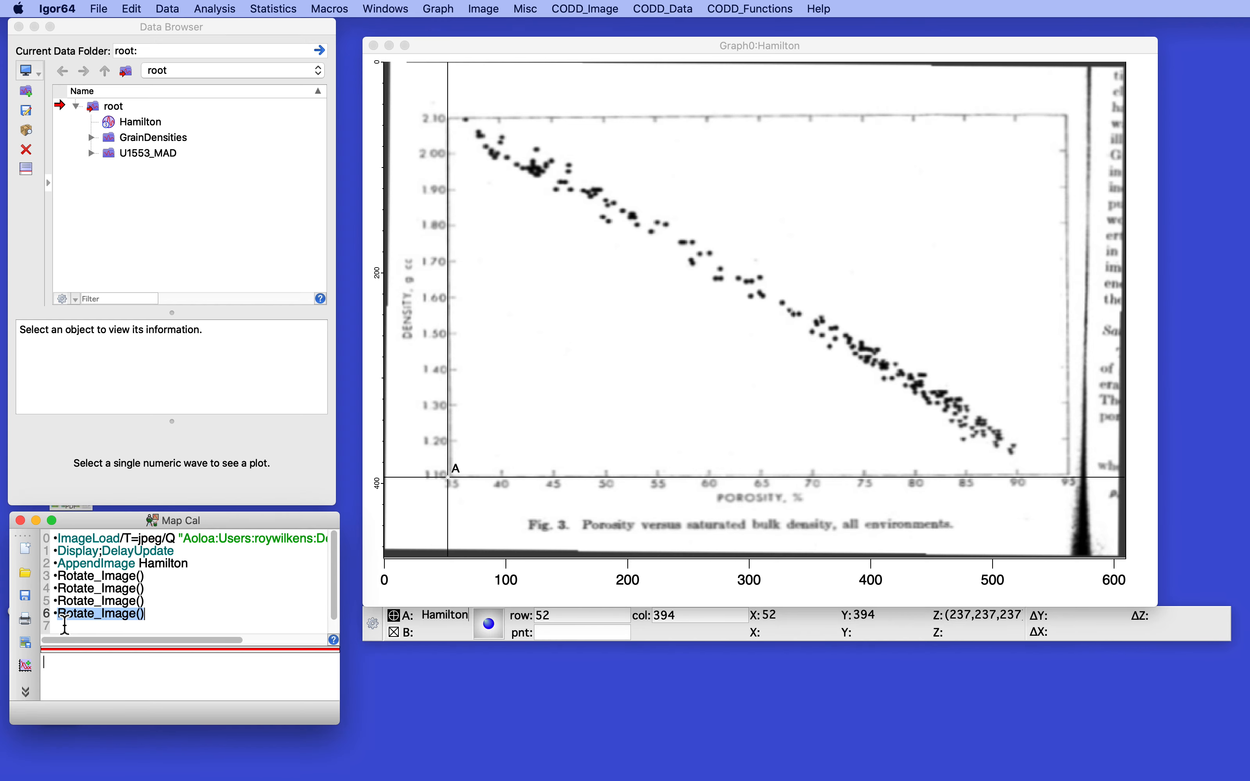
key(Return)
key(Return)
key(Return)
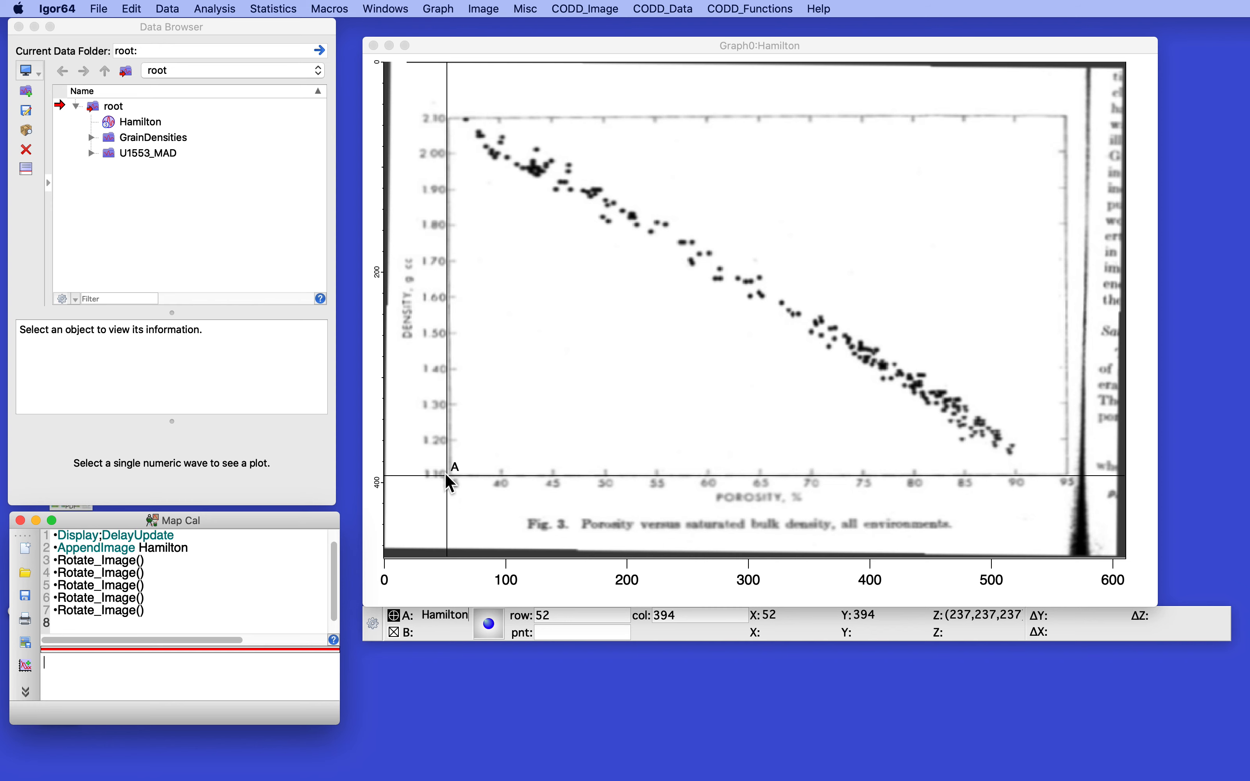
drag(446, 474, 448, 473)
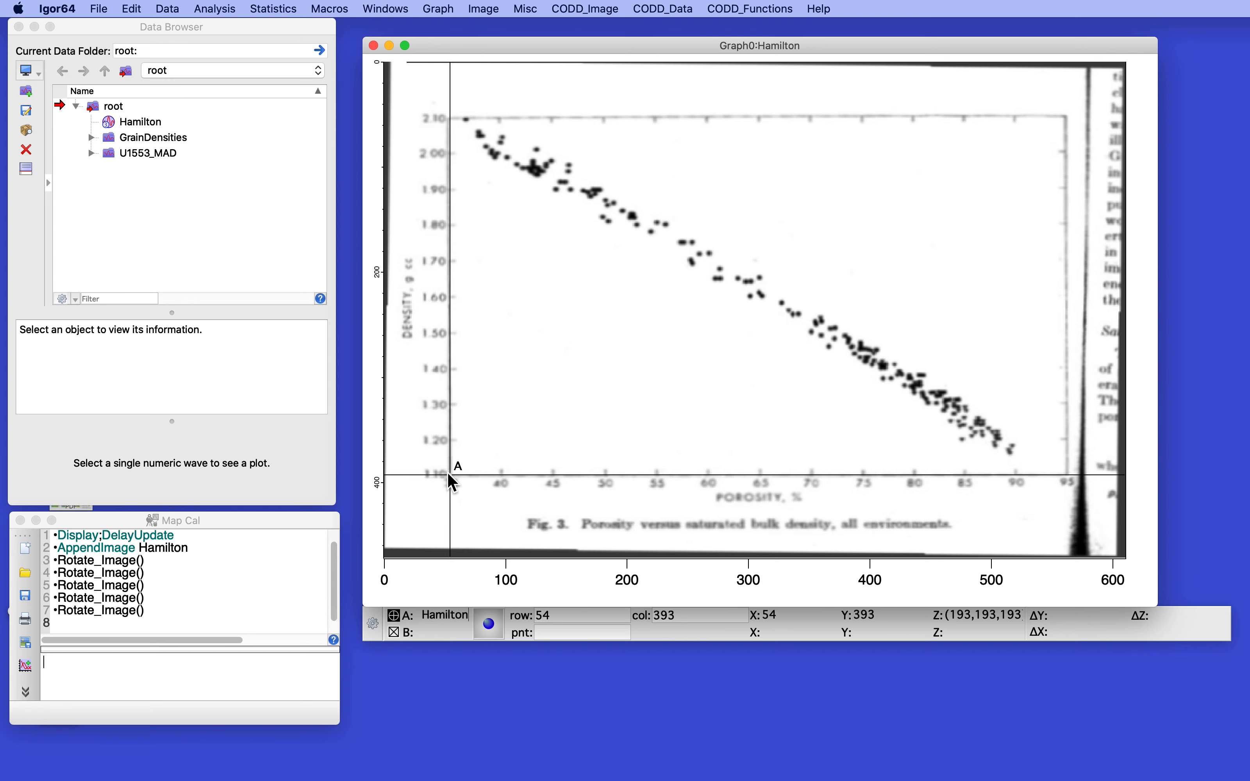
click(769, 9)
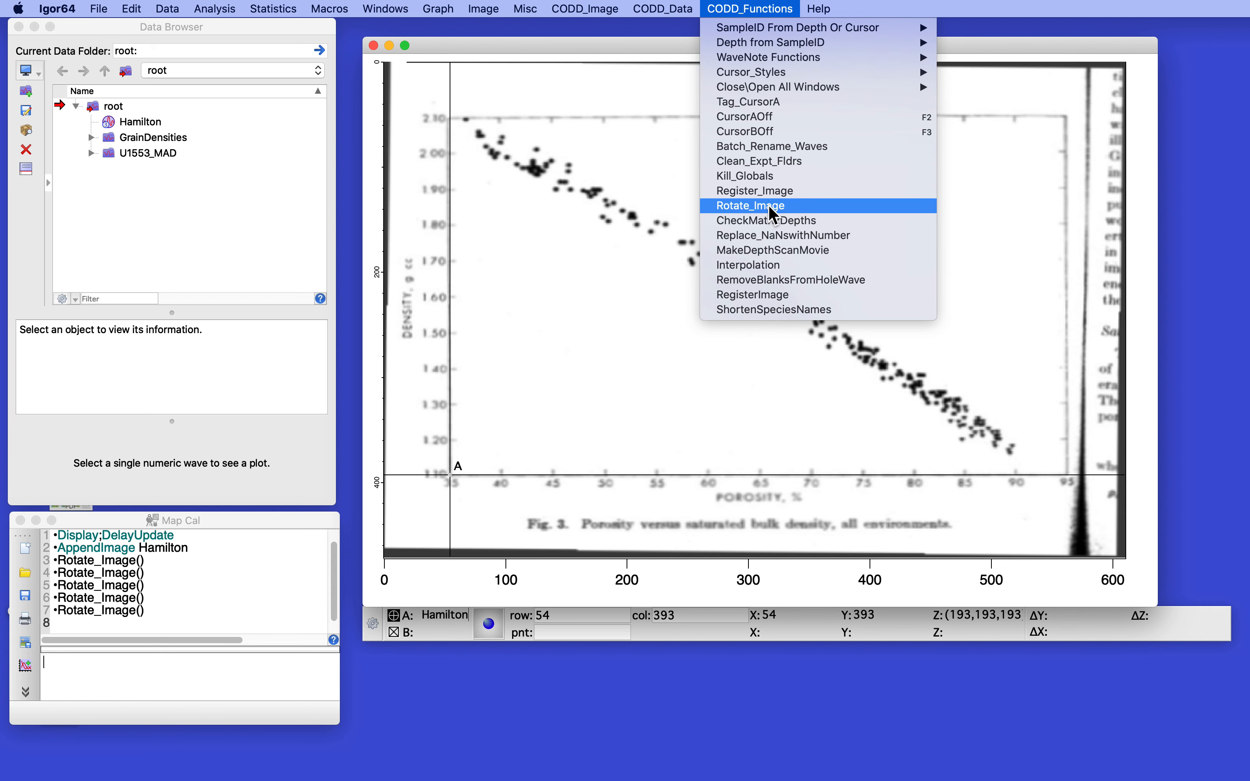
click(496, 369)
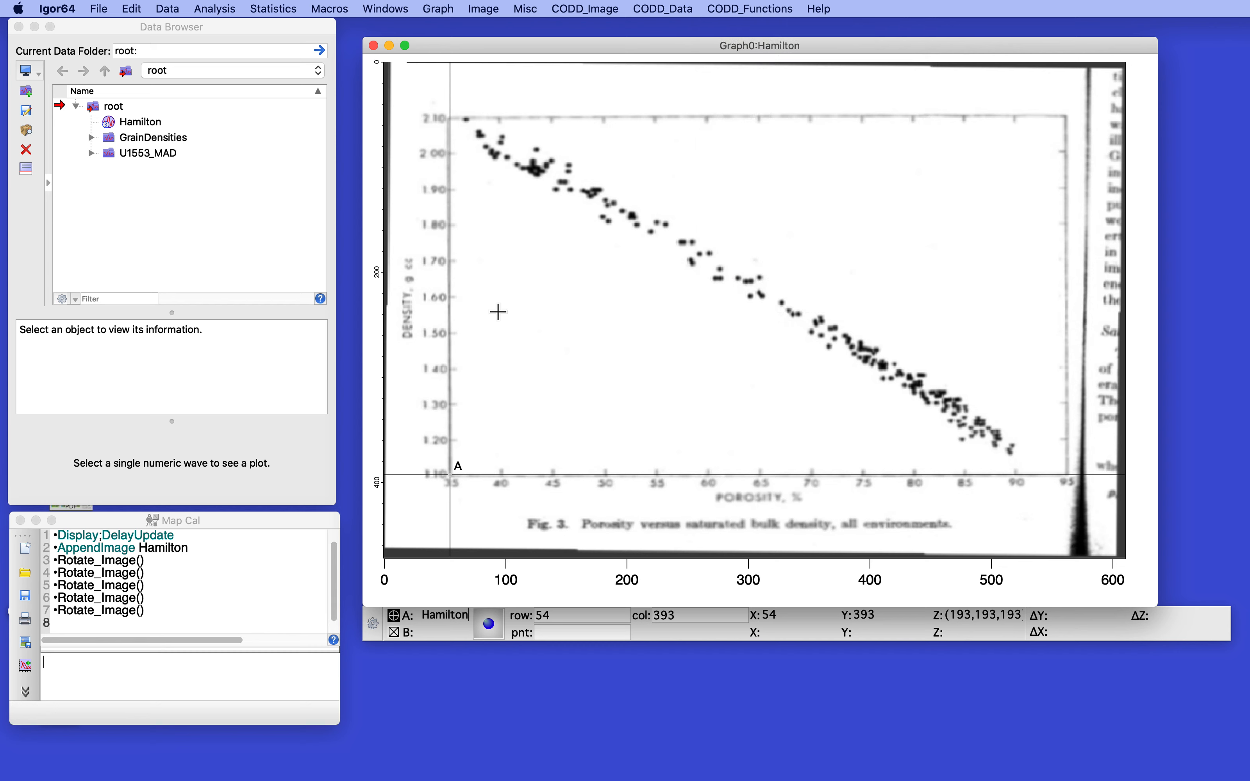